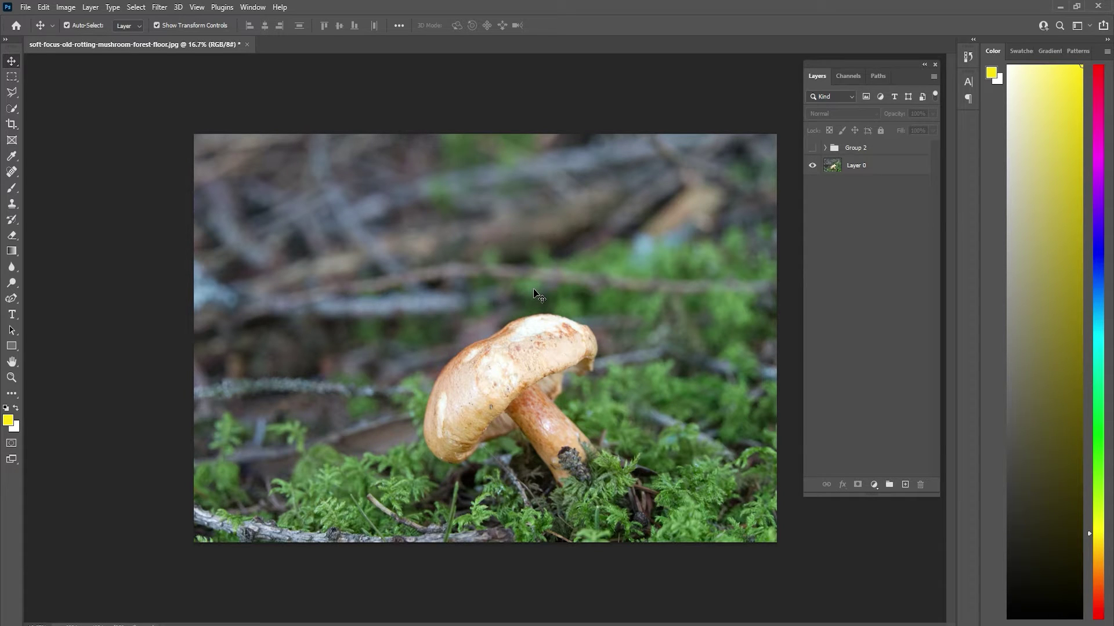
Unlock the mushroom photo's Background into Layer 0 and zoom to 33.3% on the mushroom
{"action": "left_click", "coordinate": [811, 149]}
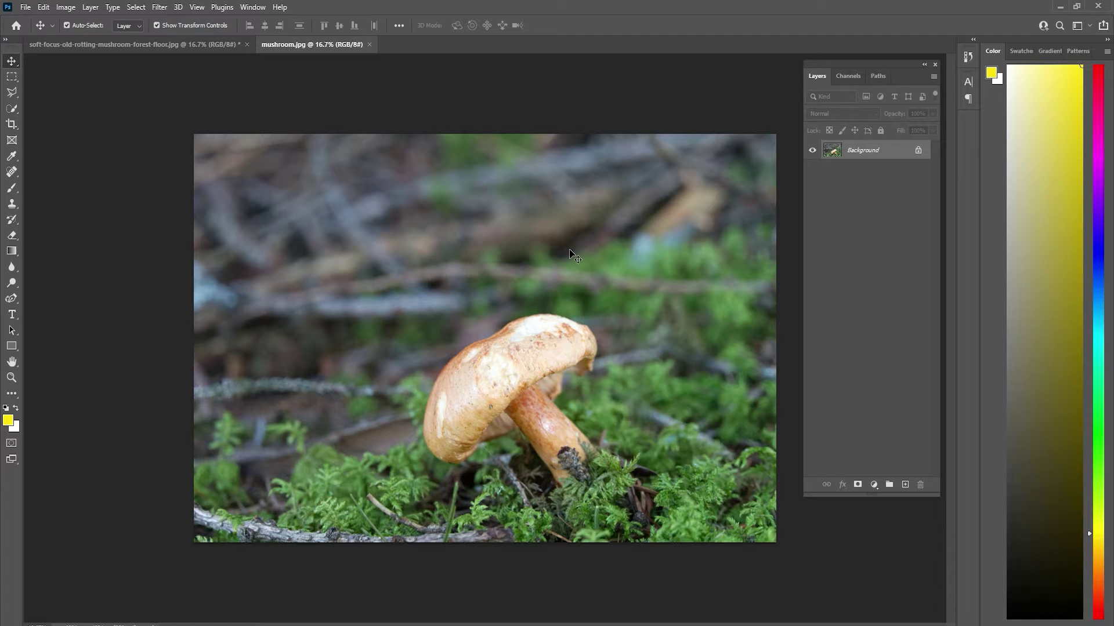
{"action": "left_click", "coordinate": [917, 151]}
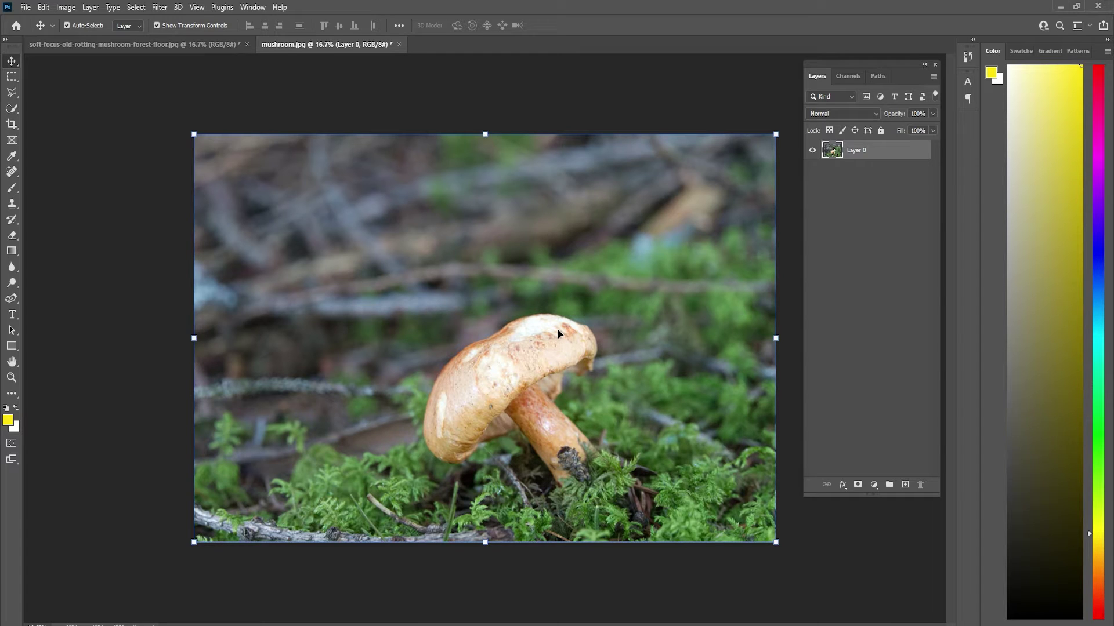
{"action": "key", "text": "ctrl"}
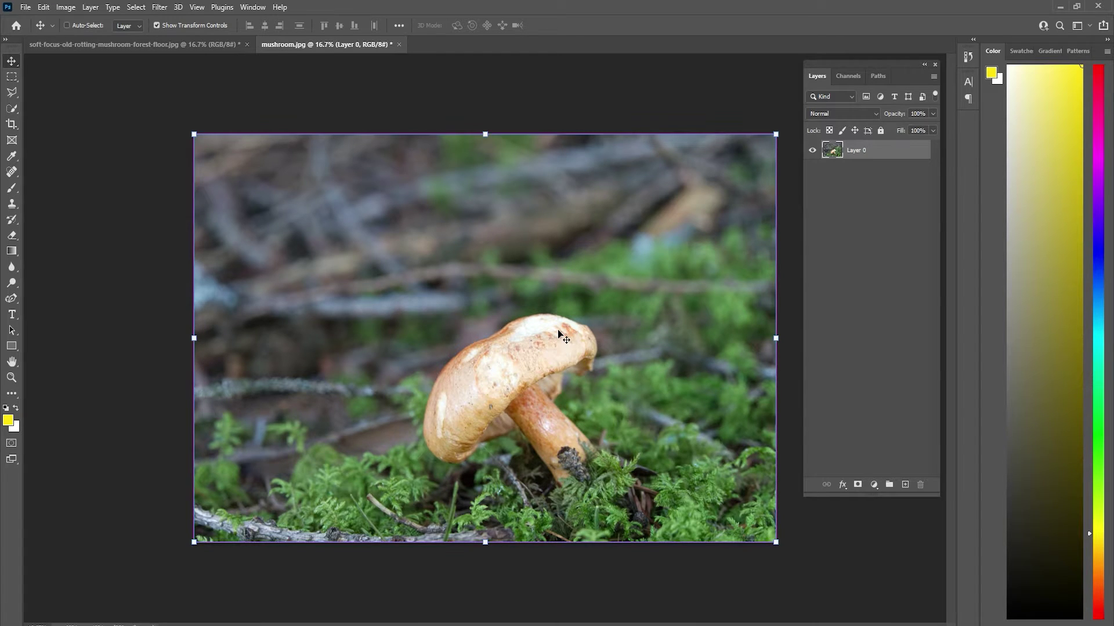
{"action": "key", "text": "ctrl+plus"}
{"action": "key", "text": "ctrl+plus"}
{"action": "left_click_drag", "start_coordinate": [523, 352], "coordinate": [446, 242]}
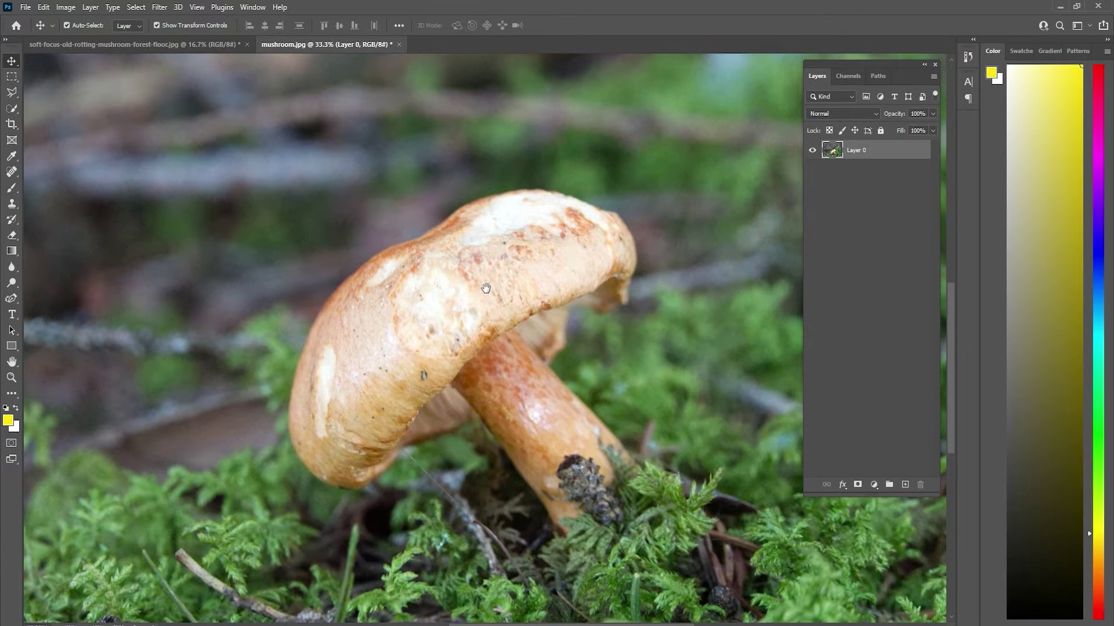
Quick-select the mushroom's cap, stem and underside lip in Add mode
{"action": "left_click", "coordinate": [11, 108]}
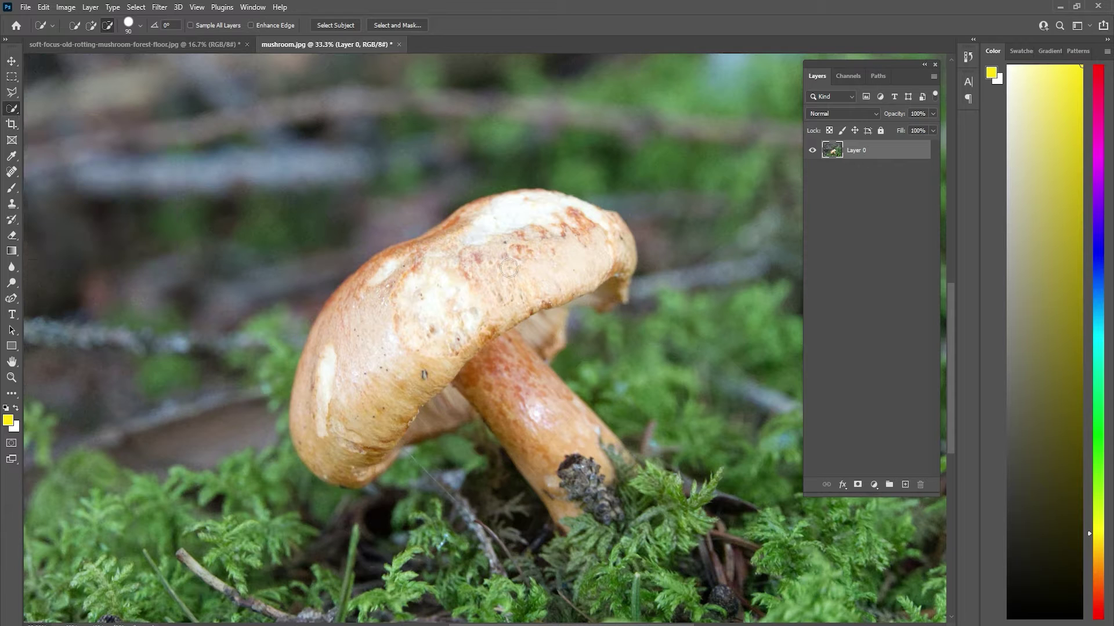
{"action": "left_click", "coordinate": [91, 25]}
{"action": "left_click_drag", "start_coordinate": [464, 220], "coordinate": [553, 433]}
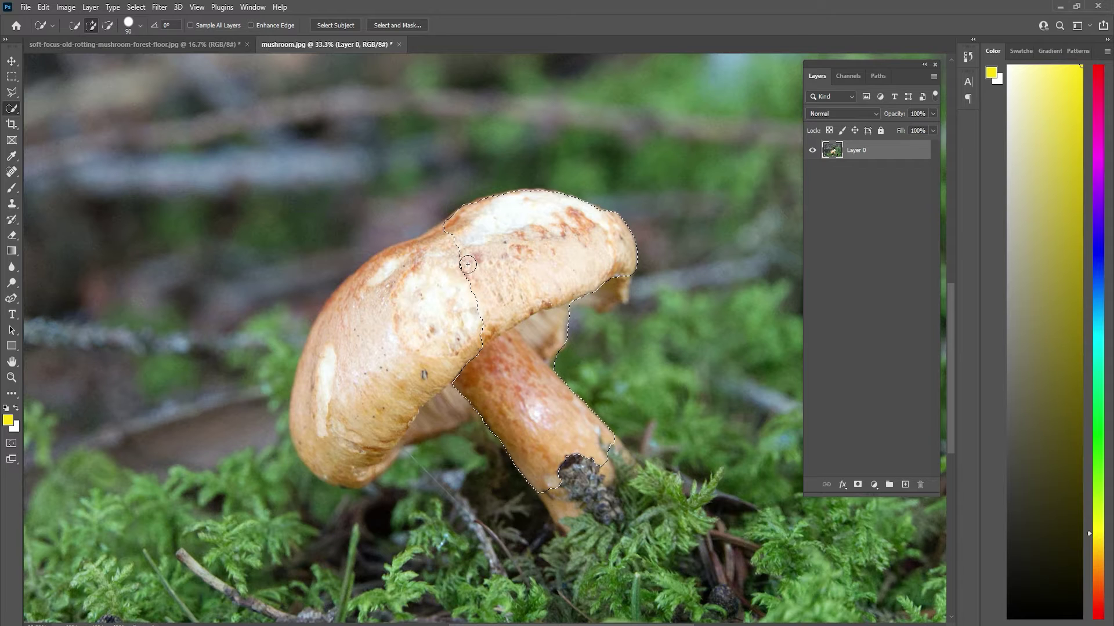
{"action": "left_click_drag", "start_coordinate": [468, 264], "coordinate": [553, 506]}
{"action": "left_click_drag", "start_coordinate": [624, 275], "coordinate": [615, 305]}
Subtract the dark rotten spot at the stem base and copy the selection to Layer 1
{"action": "left_click", "coordinate": [107, 25]}
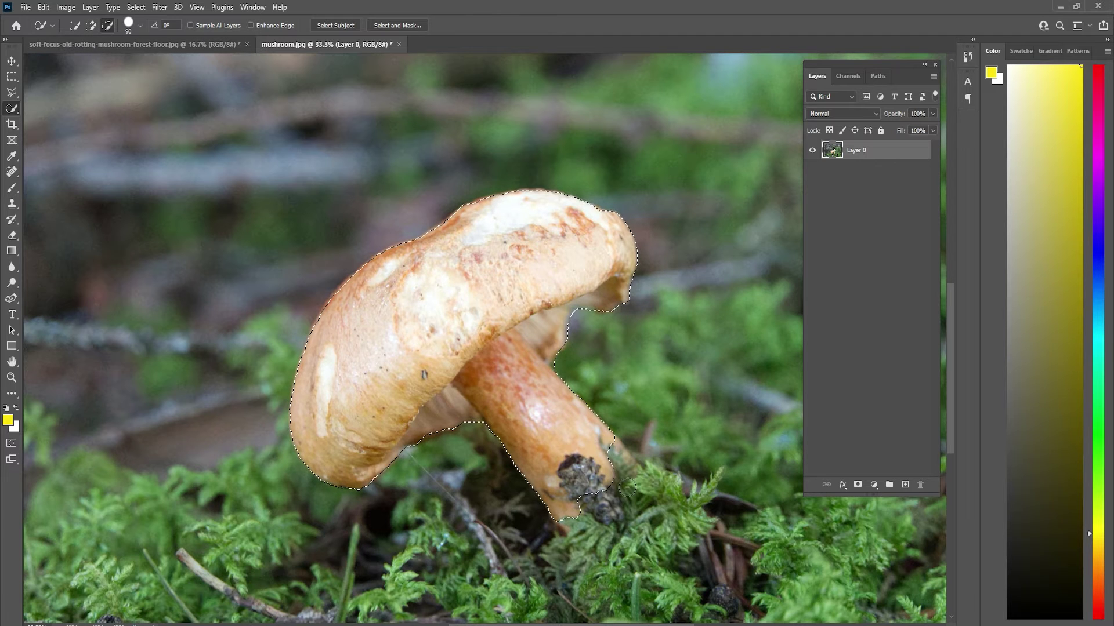
{"action": "left_click", "coordinate": [590, 489]}
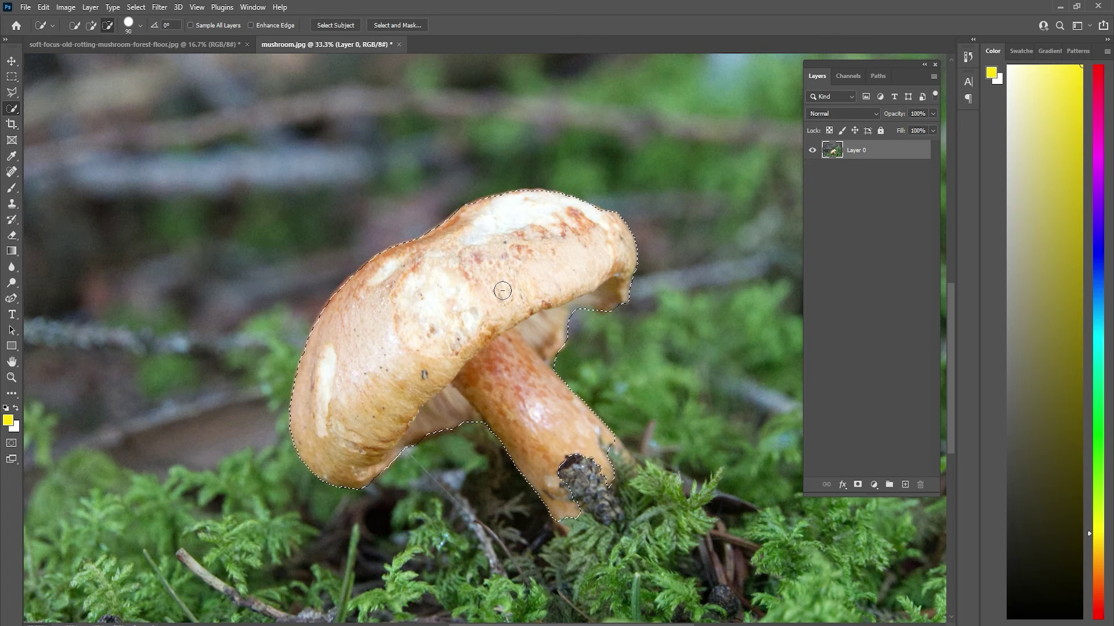
{"action": "key", "text": "ctrl+j"}
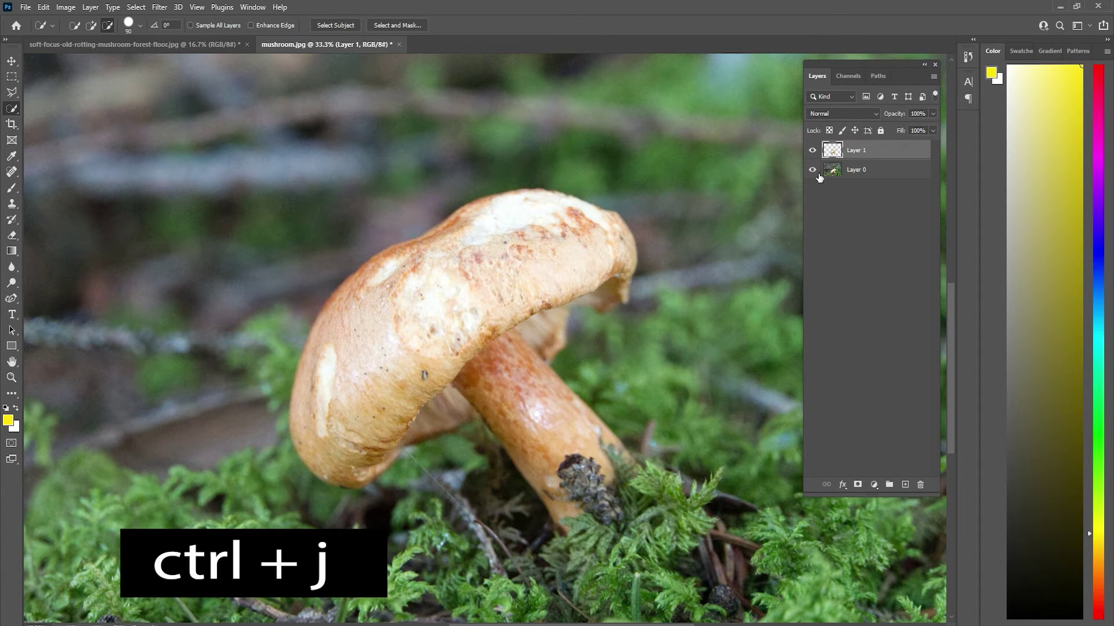
Check the cut-out by toggling Layer 0, then convert Layer 1 to a smart object
{"action": "left_click", "coordinate": [812, 169]}
{"action": "left_click", "coordinate": [812, 169]}
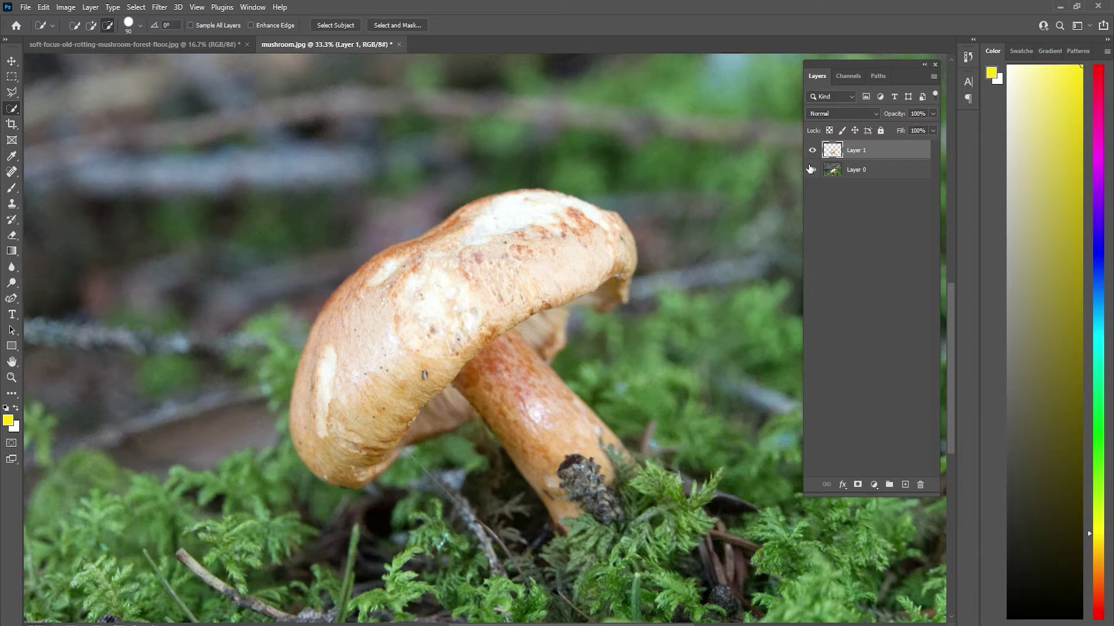
{"action": "right_click", "coordinate": [896, 152]}
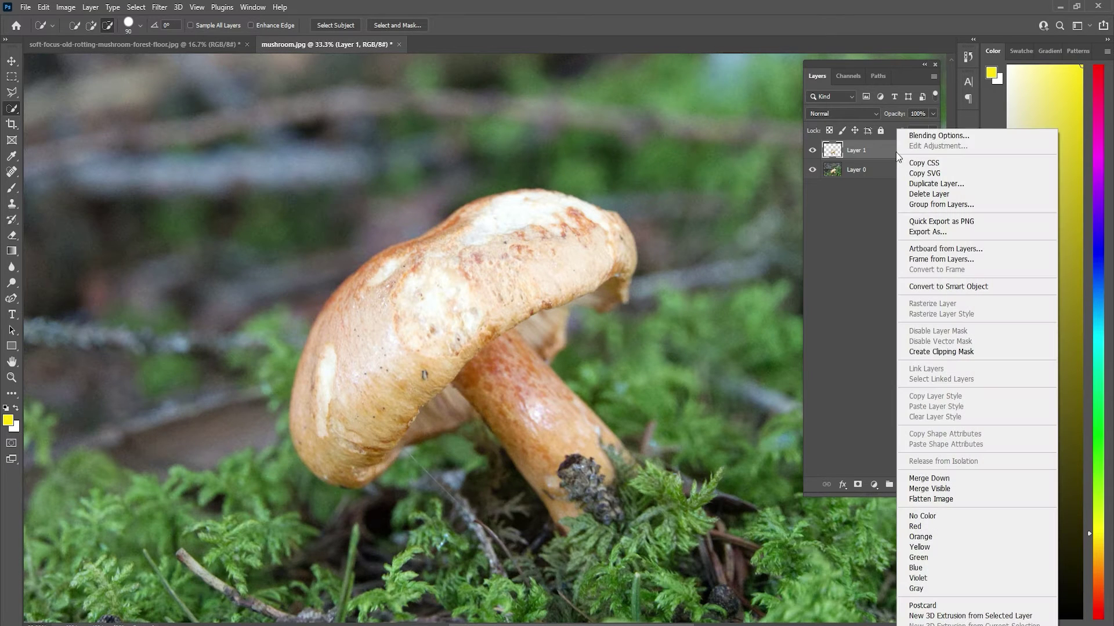
{"action": "left_click", "coordinate": [950, 286]}
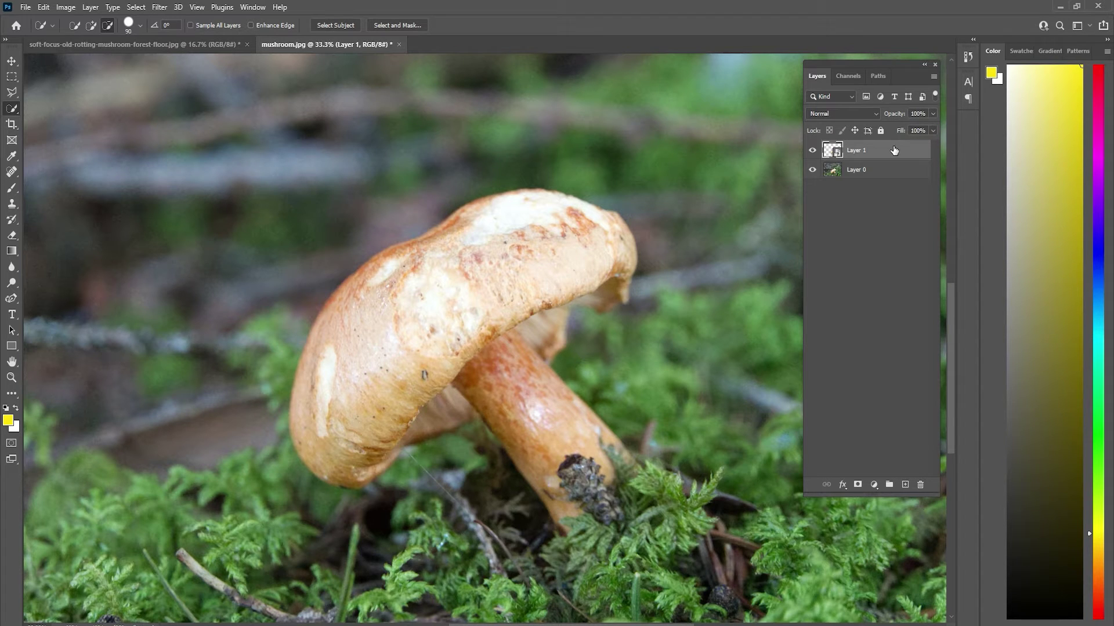
Apply a moderate Gaussian Blur to the mushroom on Layer 1
{"action": "left_click", "coordinate": [159, 7]}
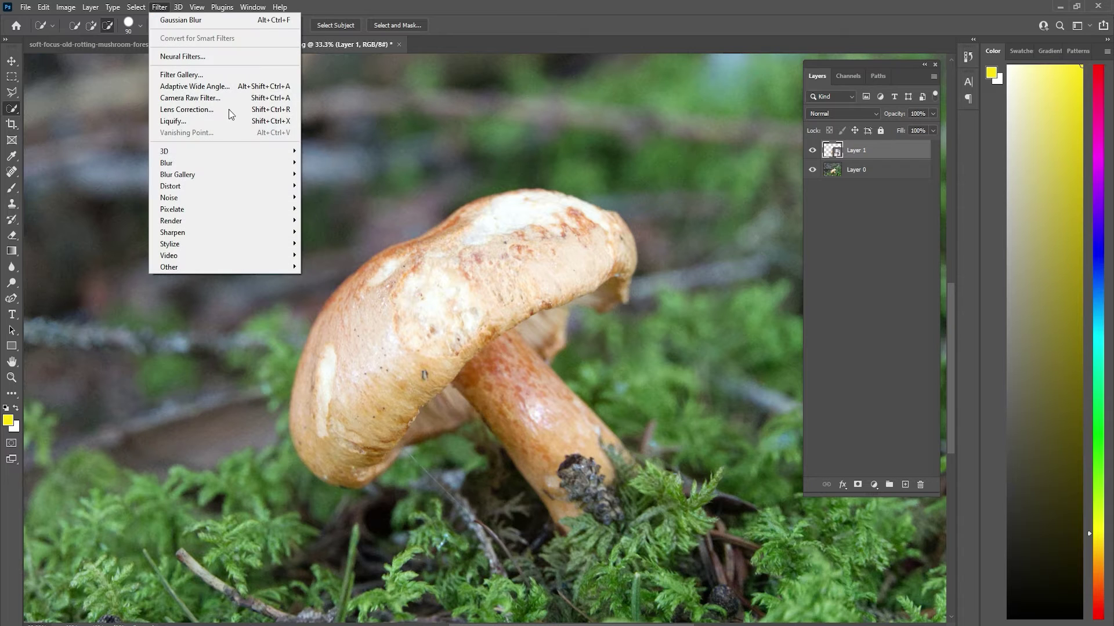
{"action": "mouse_move", "coordinate": [221, 163]}
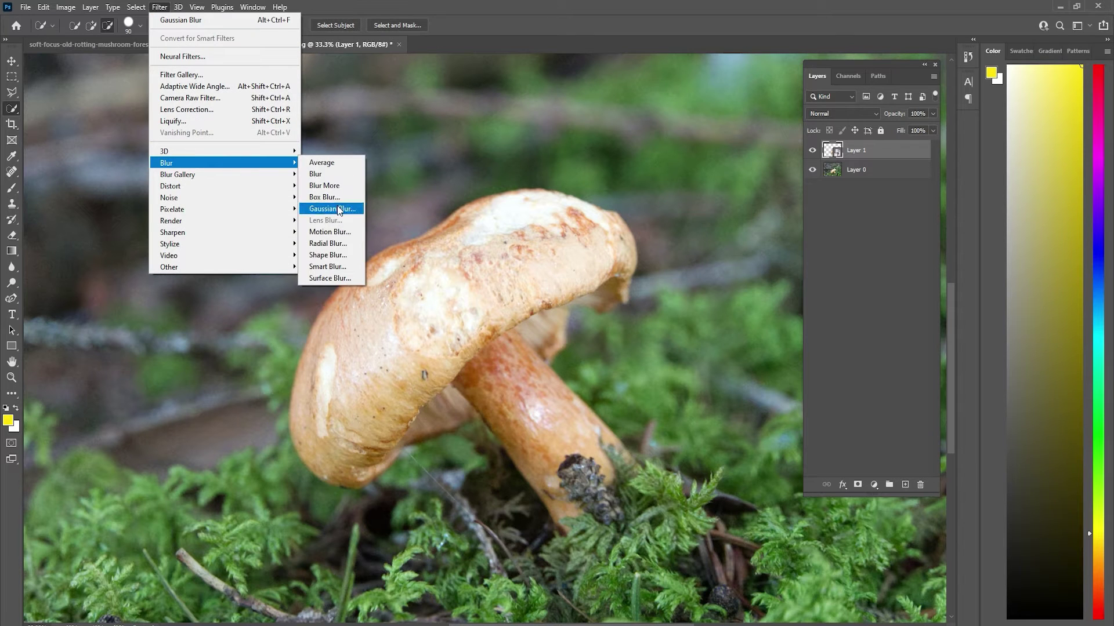
{"action": "left_click", "coordinate": [335, 207]}
{"action": "left_click_drag", "start_coordinate": [563, 320], "coordinate": [516, 317]}
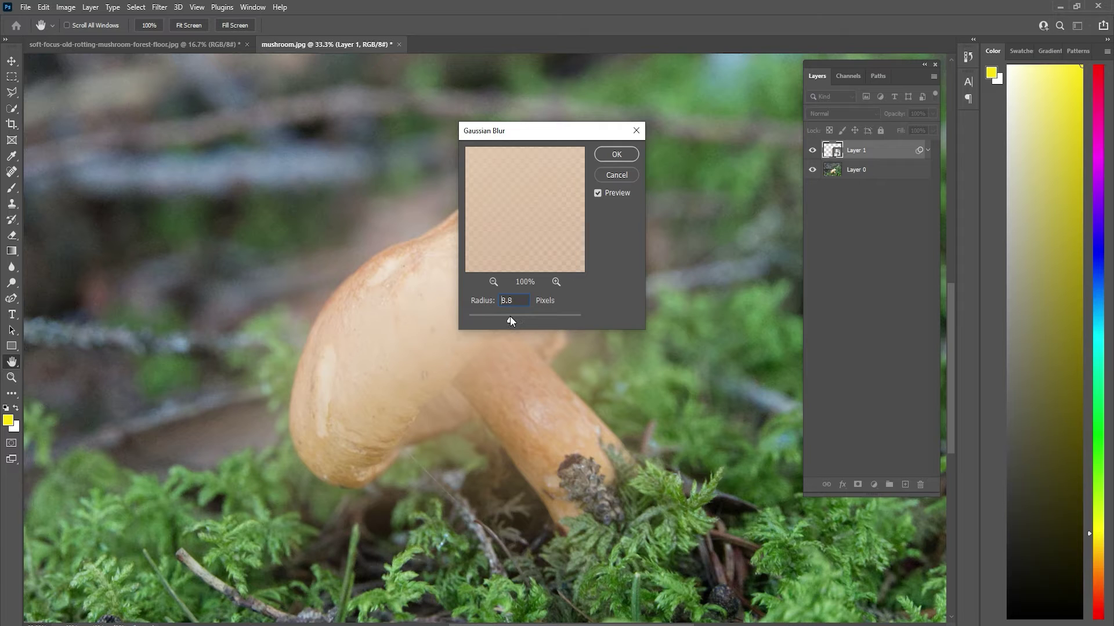
{"action": "left_click", "coordinate": [617, 154]}
{"action": "key", "text": "w"}
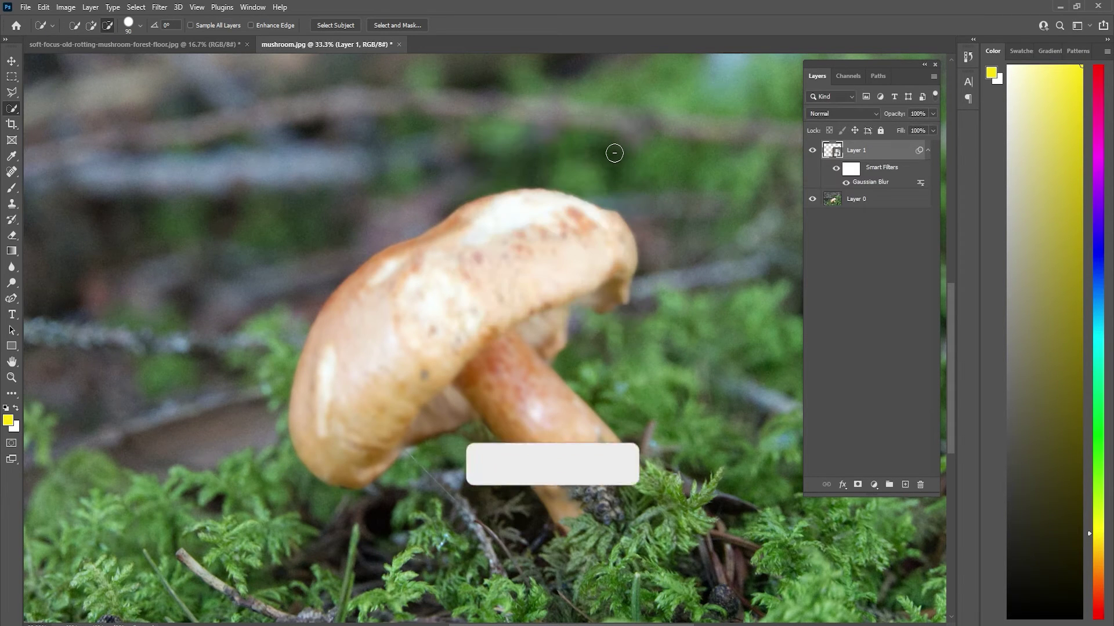
Duplicate the blurred layer twice, giving the first copy a much stronger Gaussian Blur radius
{"action": "mouse_move", "coordinate": [895, 174]}
{"action": "left_mouse_down"}
{"action": "mouse_move", "coordinate": [895, 476]}
{"action": "mouse_move", "coordinate": [905, 484]}
{"action": "left_mouse_up"}
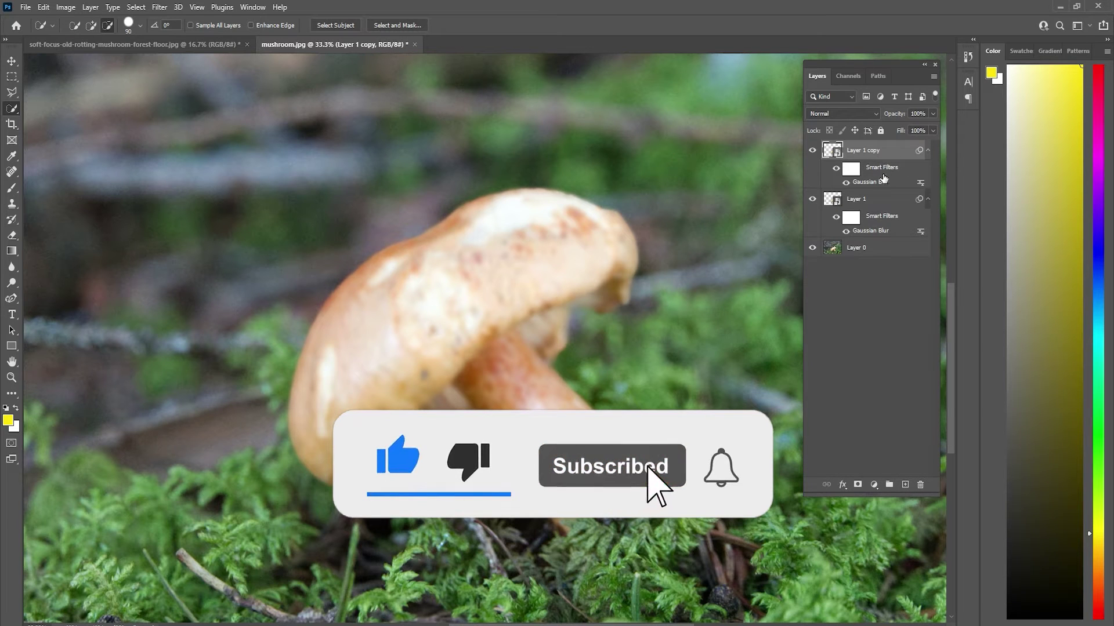
{"action": "double_click", "coordinate": [876, 182]}
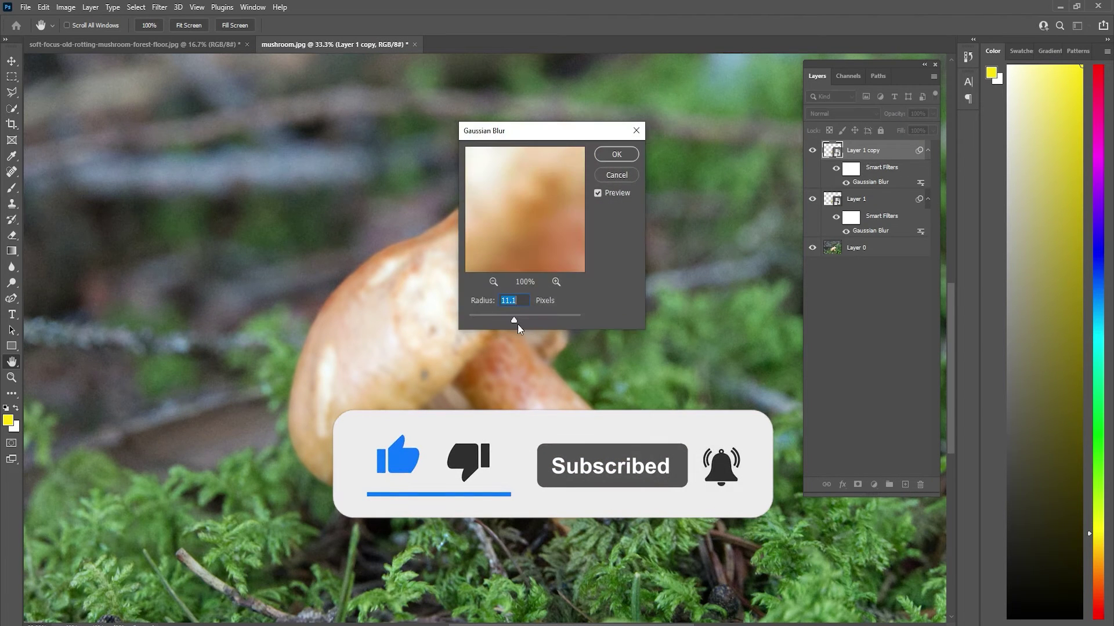
{"action": "left_click_drag", "start_coordinate": [514, 319], "coordinate": [541, 321]}
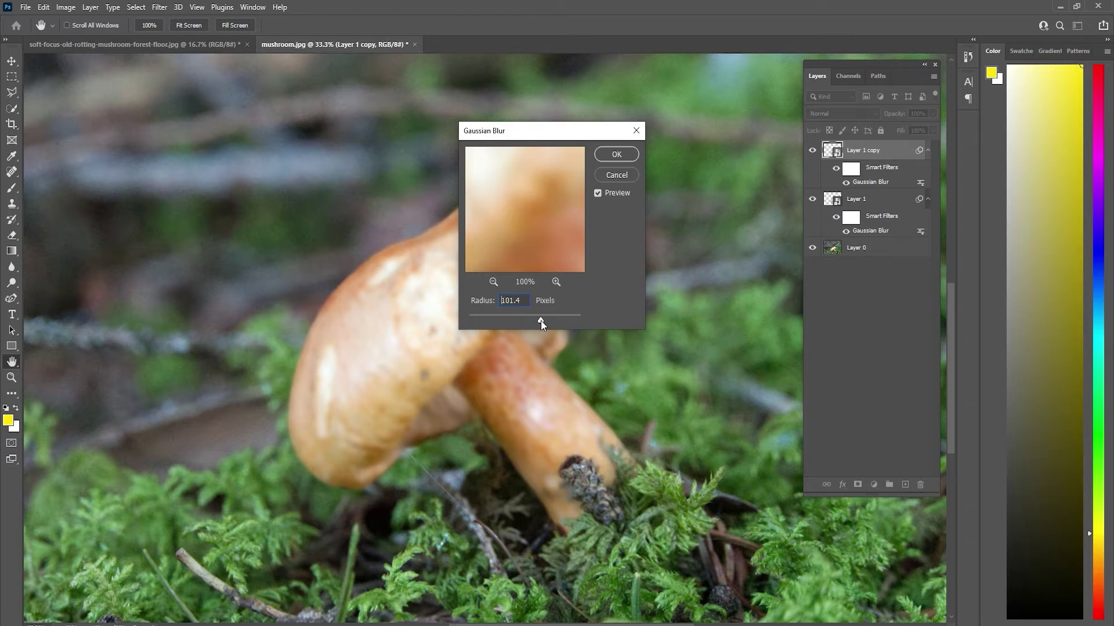
{"action": "left_click_drag", "start_coordinate": [540, 320], "coordinate": [531, 321]}
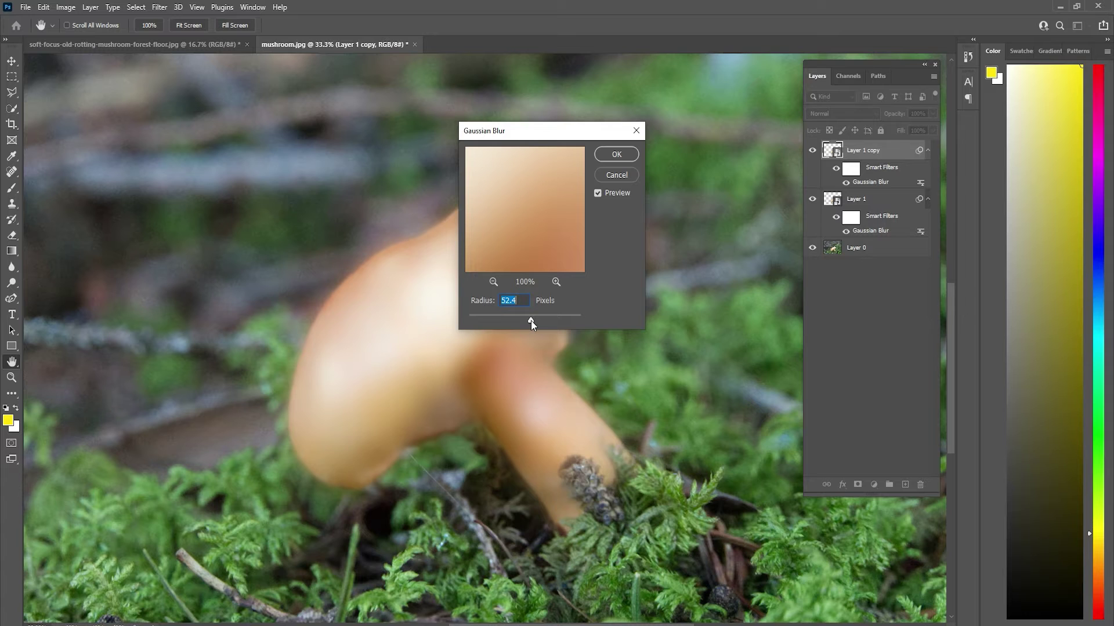
{"action": "left_click", "coordinate": [619, 158]}
{"action": "key", "text": "w"}
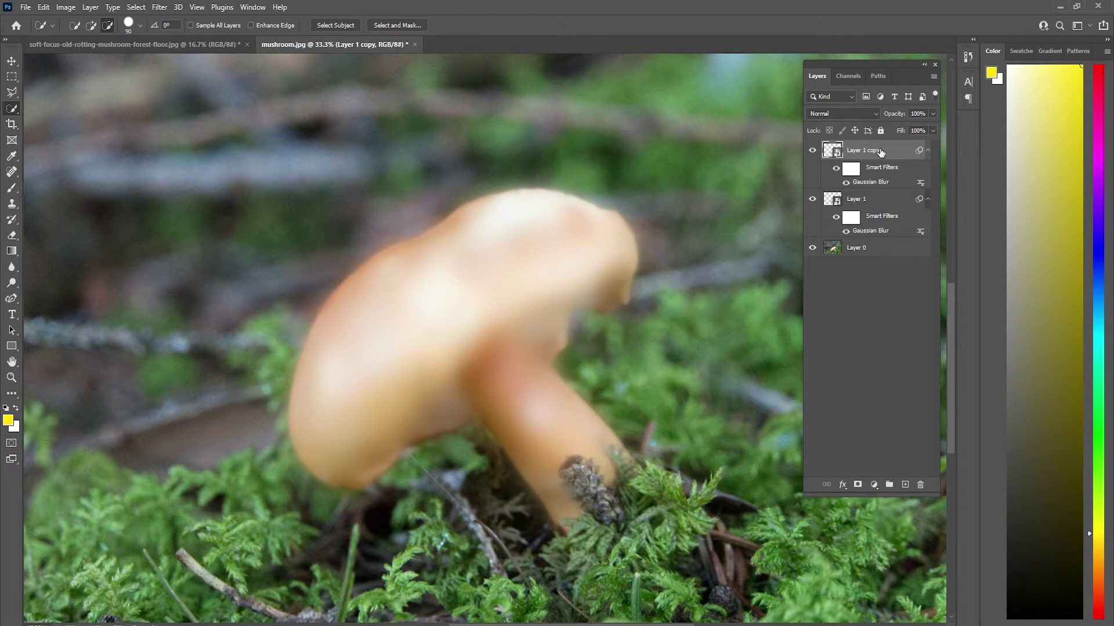
{"action": "left_click_drag", "start_coordinate": [881, 152], "coordinate": [906, 485]}
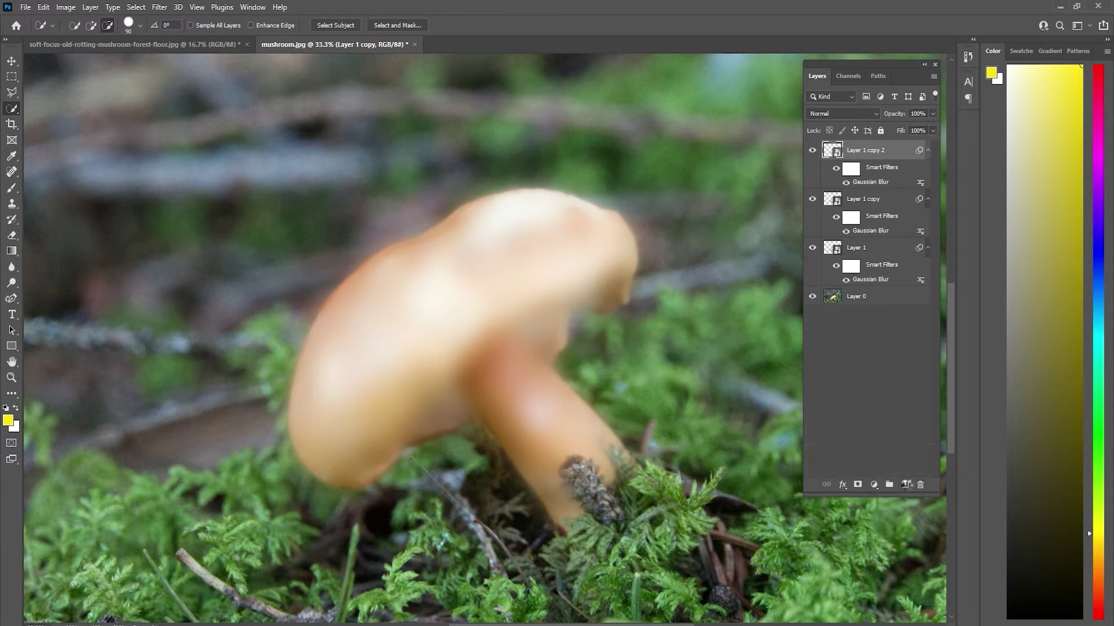
Retune Layer 1 copy 2's Gaussian Blur radius to about 332 pixels
{"action": "double_click", "coordinate": [875, 182]}
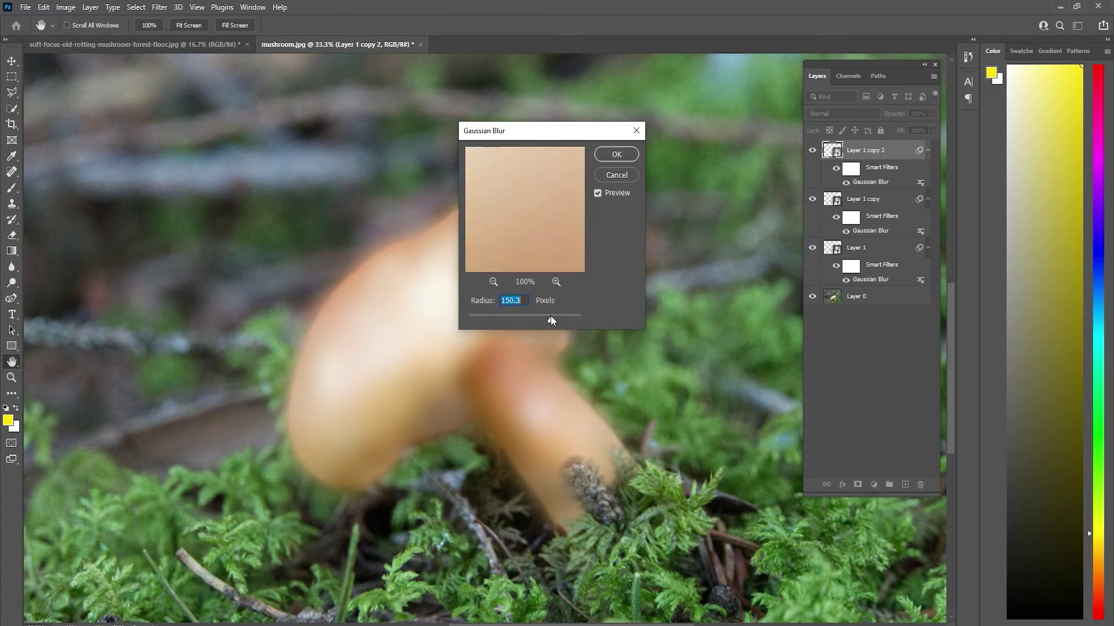
{"action": "left_click_drag", "start_coordinate": [551, 315], "coordinate": [561, 315]}
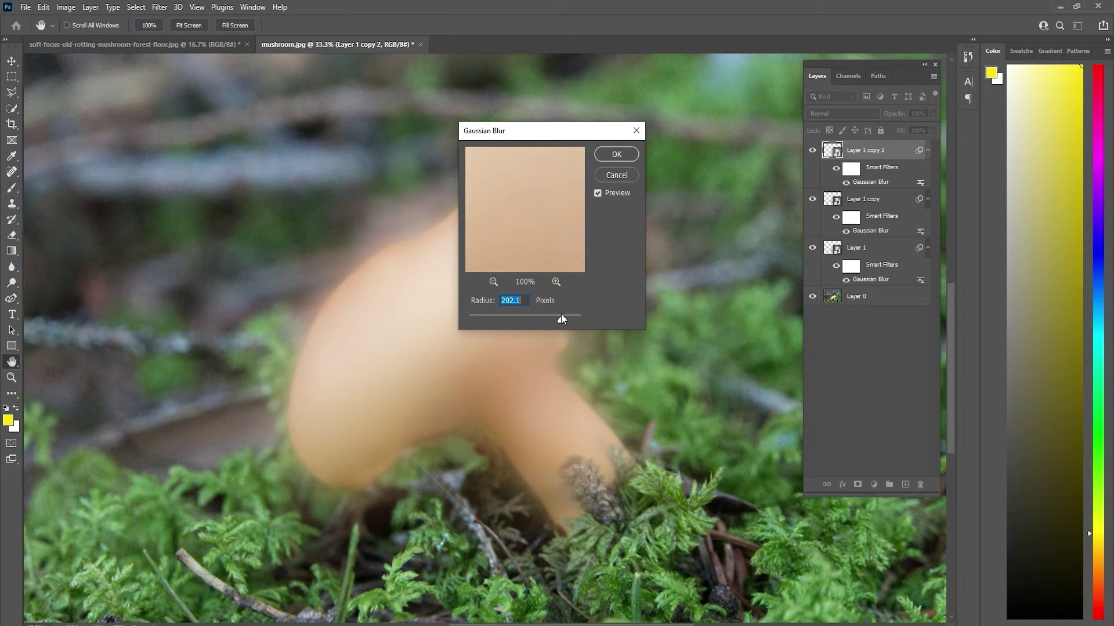
{"action": "left_click_drag", "start_coordinate": [561, 319], "coordinate": [565, 319]}
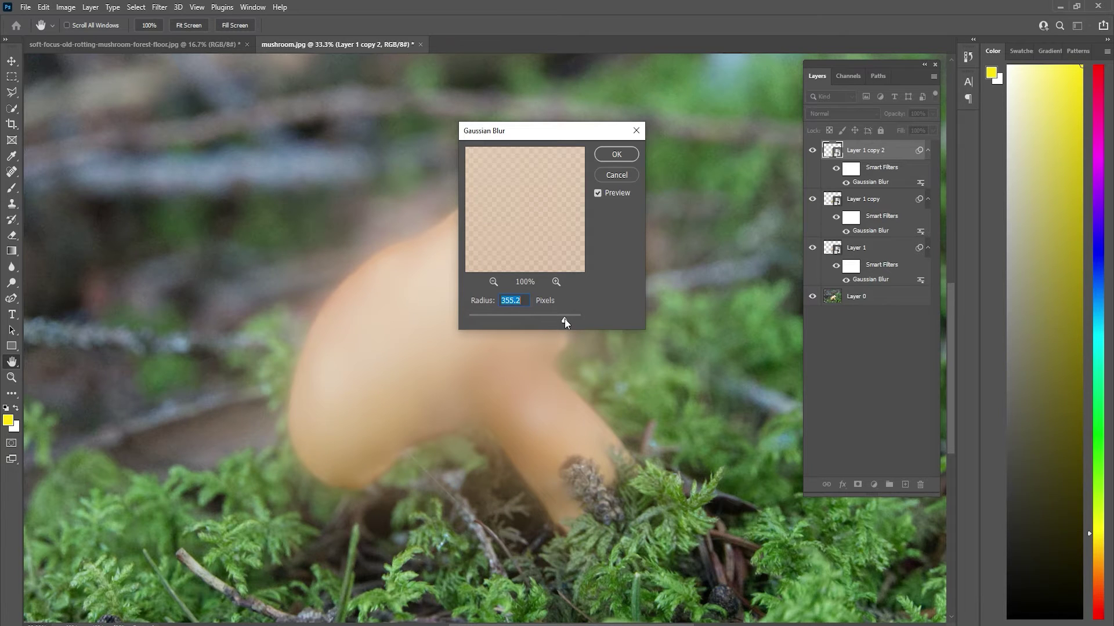
{"action": "left_click_drag", "start_coordinate": [565, 318], "coordinate": [564, 318]}
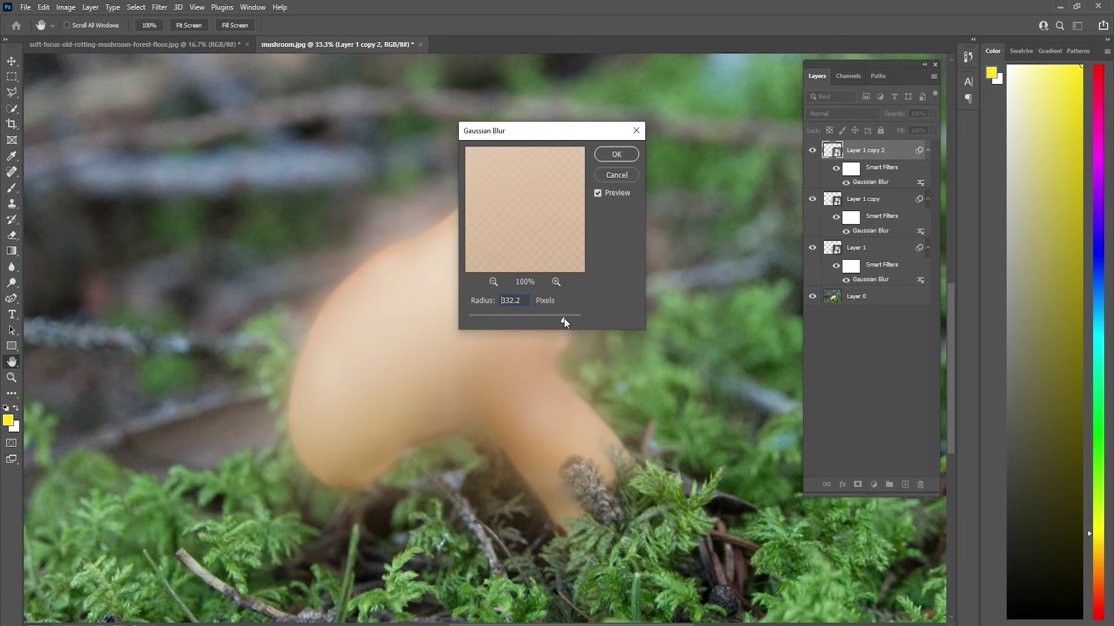
{"action": "left_click", "coordinate": [619, 154]}
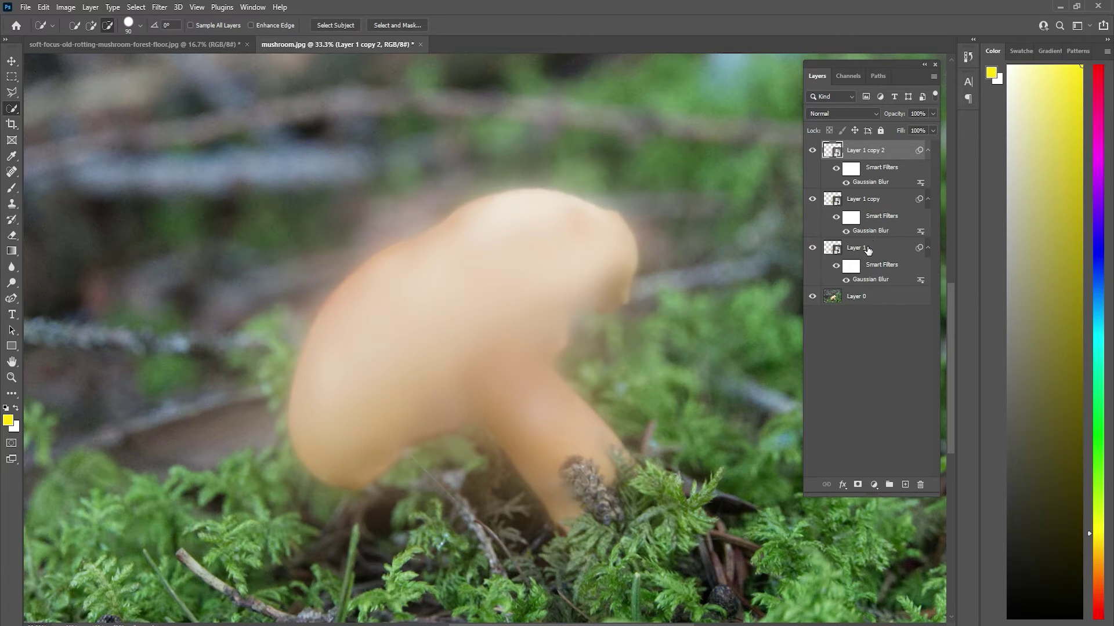
Rename the three blurred copies 3, 2 and 1 from top to bottom
{"action": "double_click", "coordinate": [875, 151]}
{"action": "type", "text": "3"}
{"action": "double_click", "coordinate": [847, 200]}
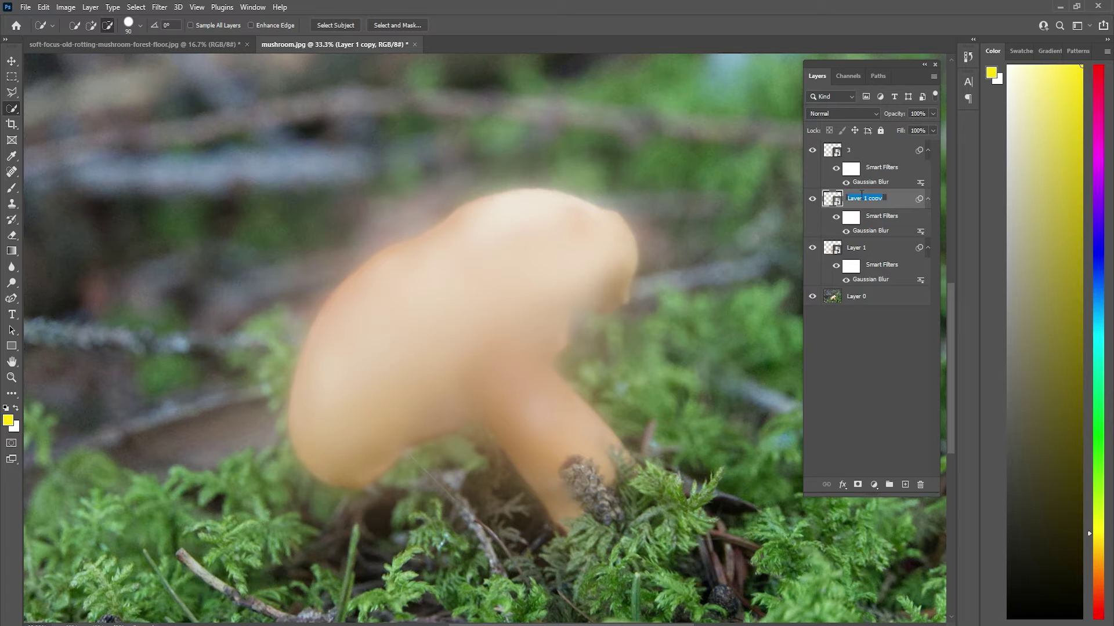
{"action": "type", "text": "2"}
{"action": "double_click", "coordinate": [851, 247]}
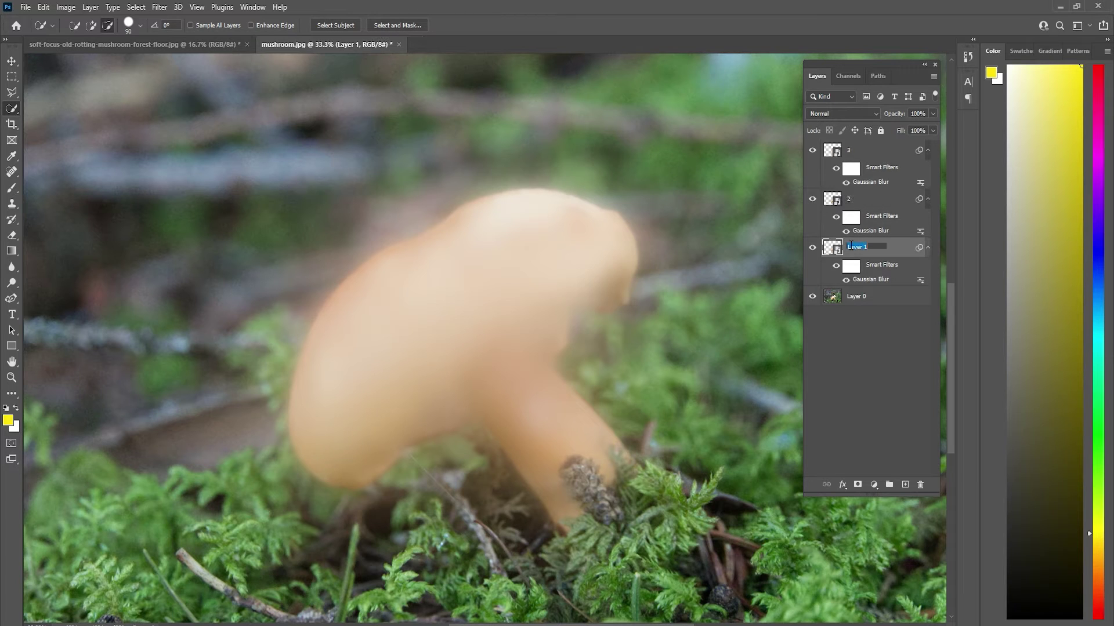
{"action": "type", "text": "1"}
{"action": "key", "text": "shift+Tab"}
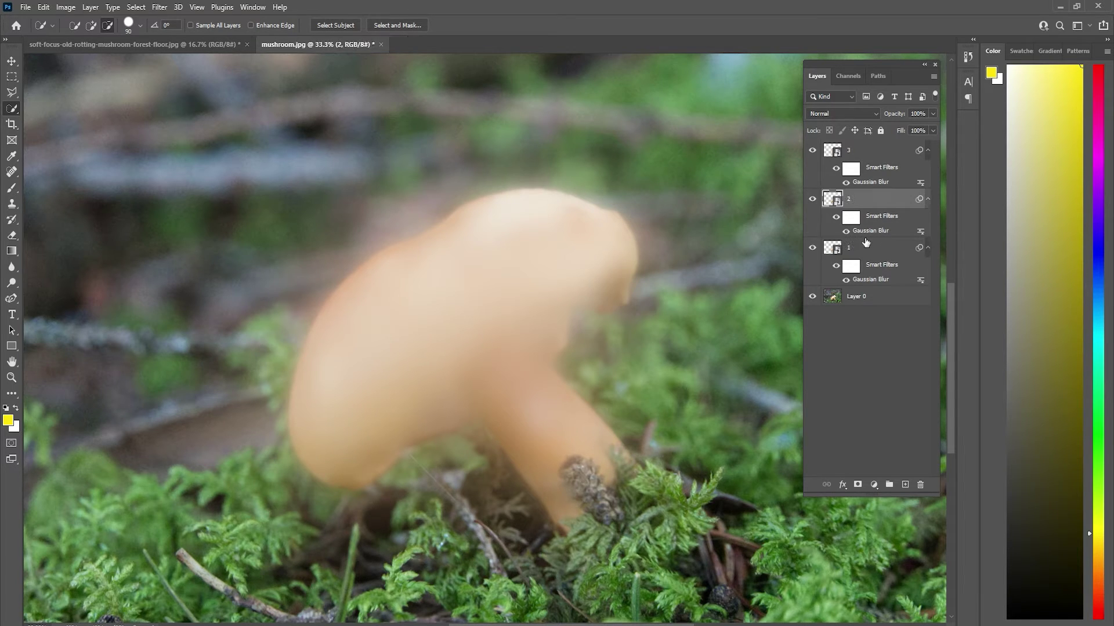
Reorder the layers to 1, 2, 3 top-down and re-confirm the Gaussian Blurs on layers 2 and 3
{"action": "left_click_drag", "start_coordinate": [852, 248], "coordinate": [877, 150]}
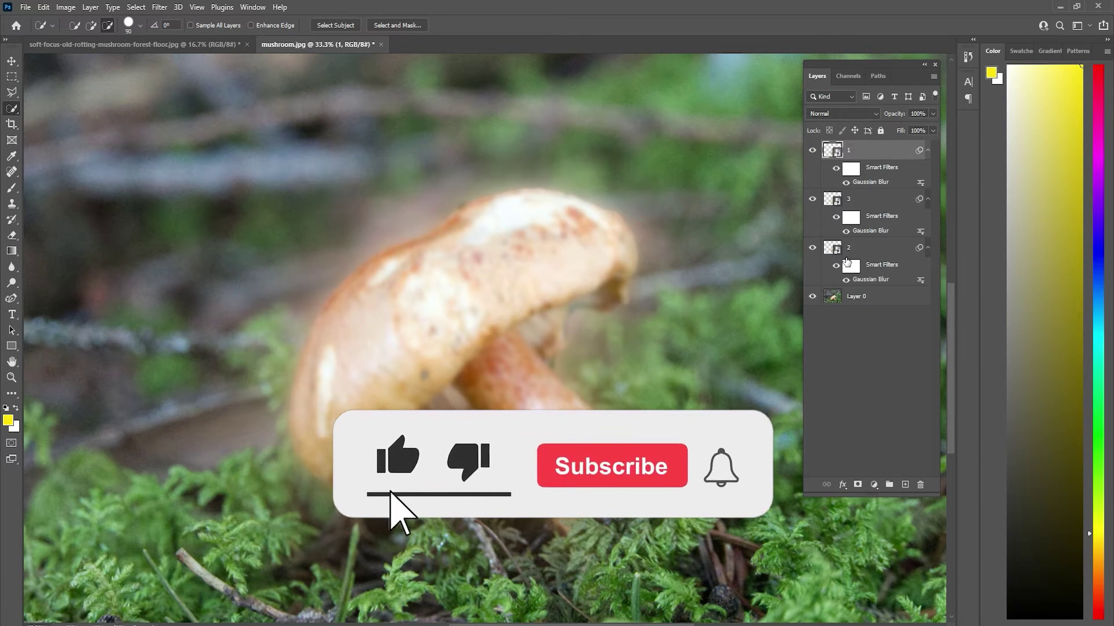
{"action": "left_click_drag", "start_coordinate": [848, 249], "coordinate": [854, 186]}
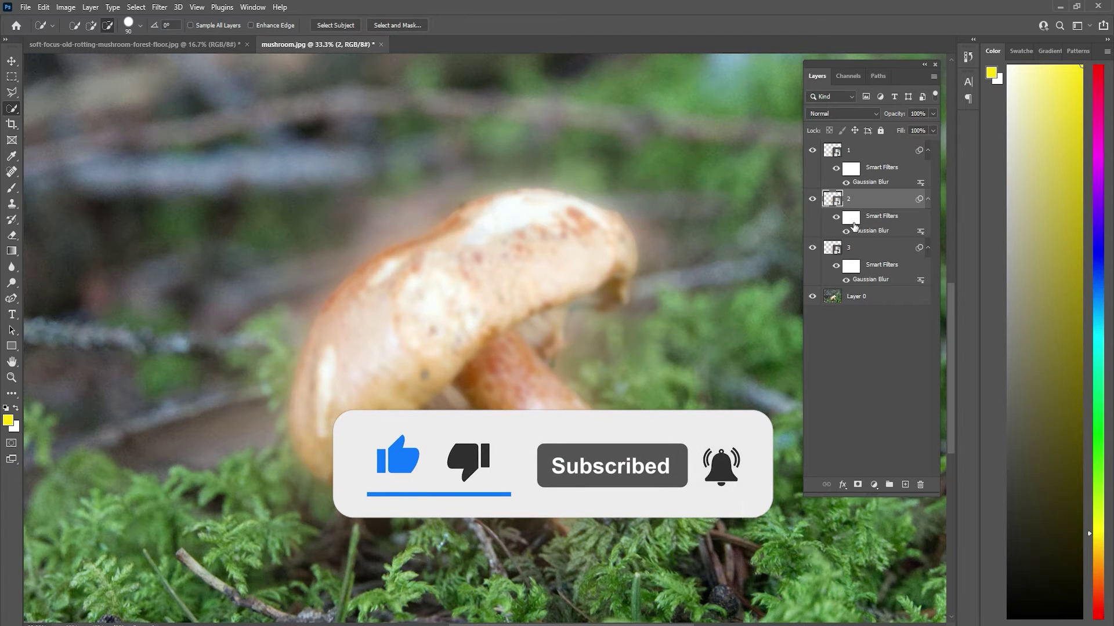
{"action": "double_click", "coordinate": [873, 231]}
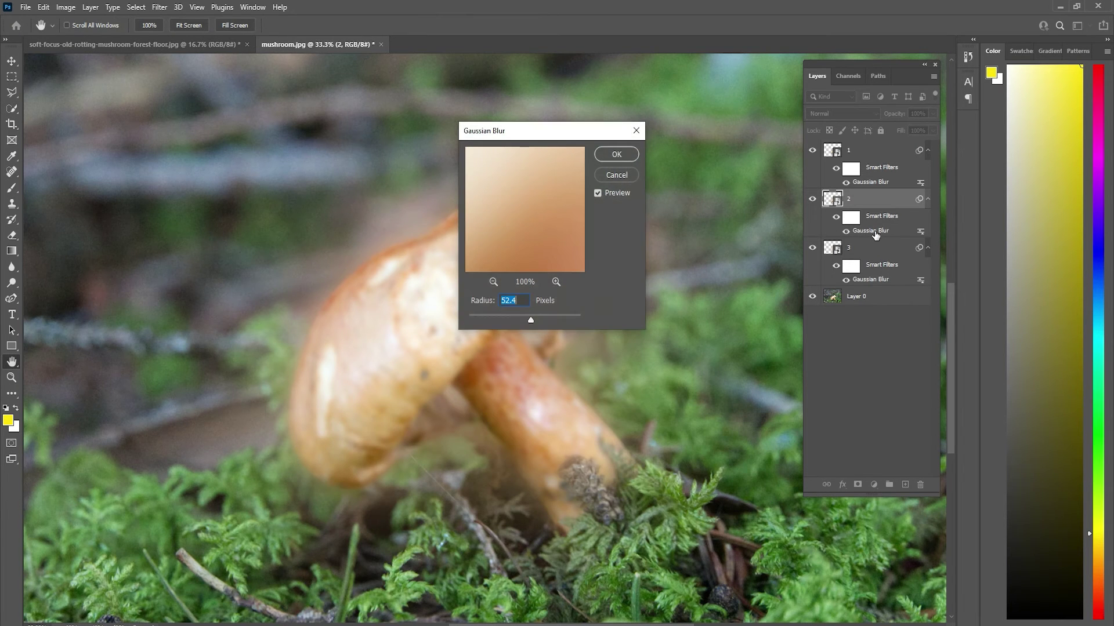
{"action": "left_click", "coordinate": [617, 154]}
{"action": "double_click", "coordinate": [873, 280]}
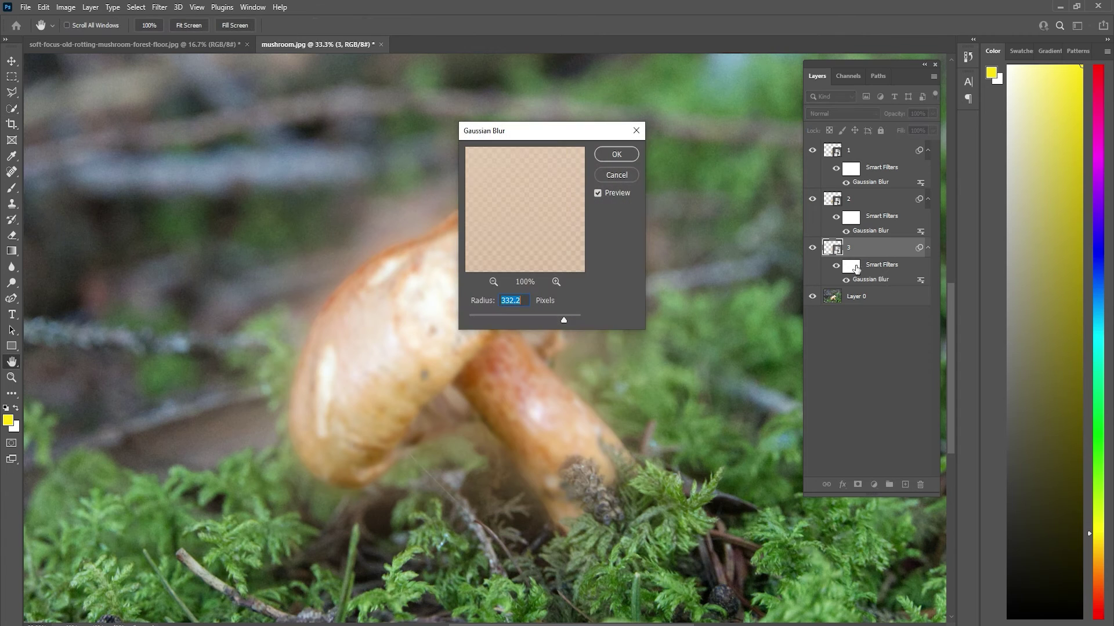
{"action": "left_click", "coordinate": [617, 154]}
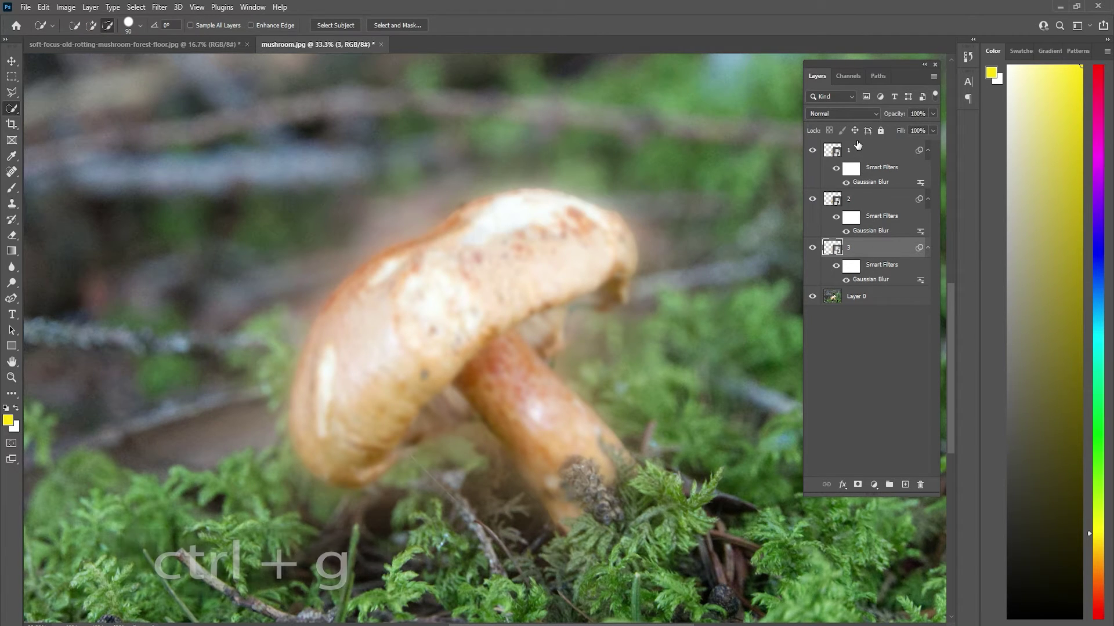
Select blurred layers 1–3 and group them into Group 1 with Ctrl+G
{"action": "left_click", "coordinate": [864, 156], "text": "shift"}
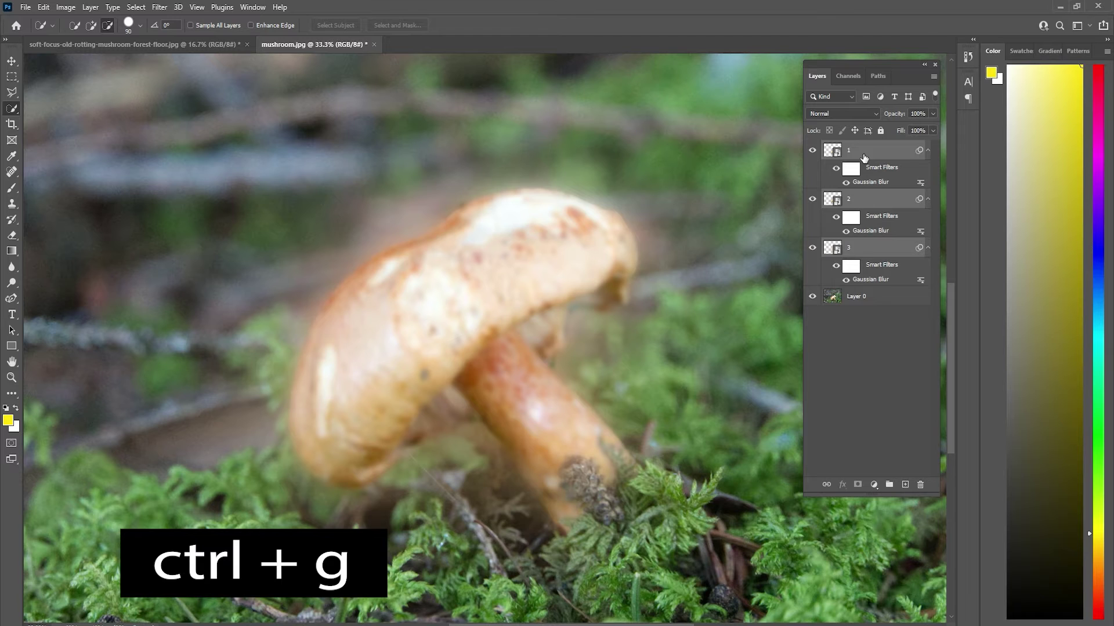
{"action": "key", "text": "ctrl+g"}
{"action": "left_click", "coordinate": [812, 148]}
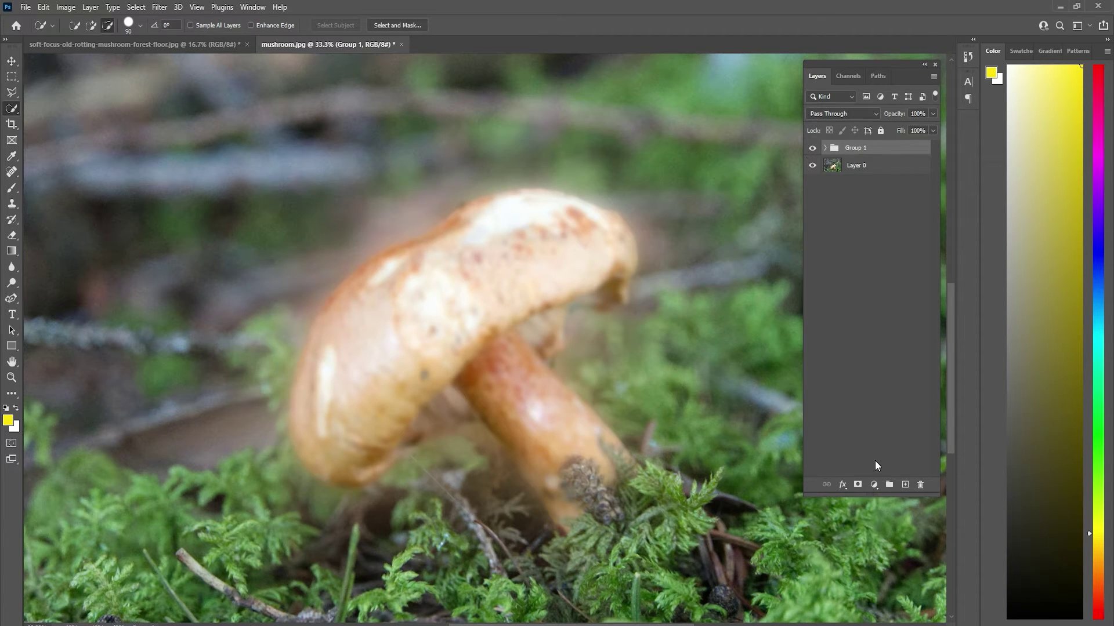
Add a Hue/Saturation layer colorized to Hue 47, Saturation 55, Lightness +12, clipped to Group 1
{"action": "left_click", "coordinate": [874, 485]}
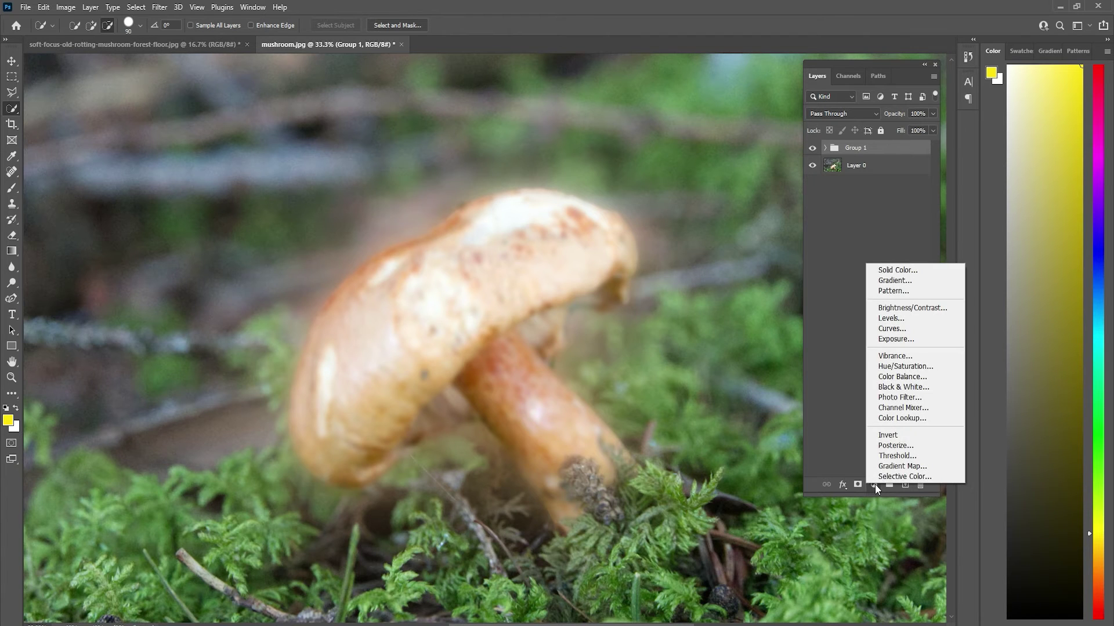
{"action": "left_click", "coordinate": [916, 368]}
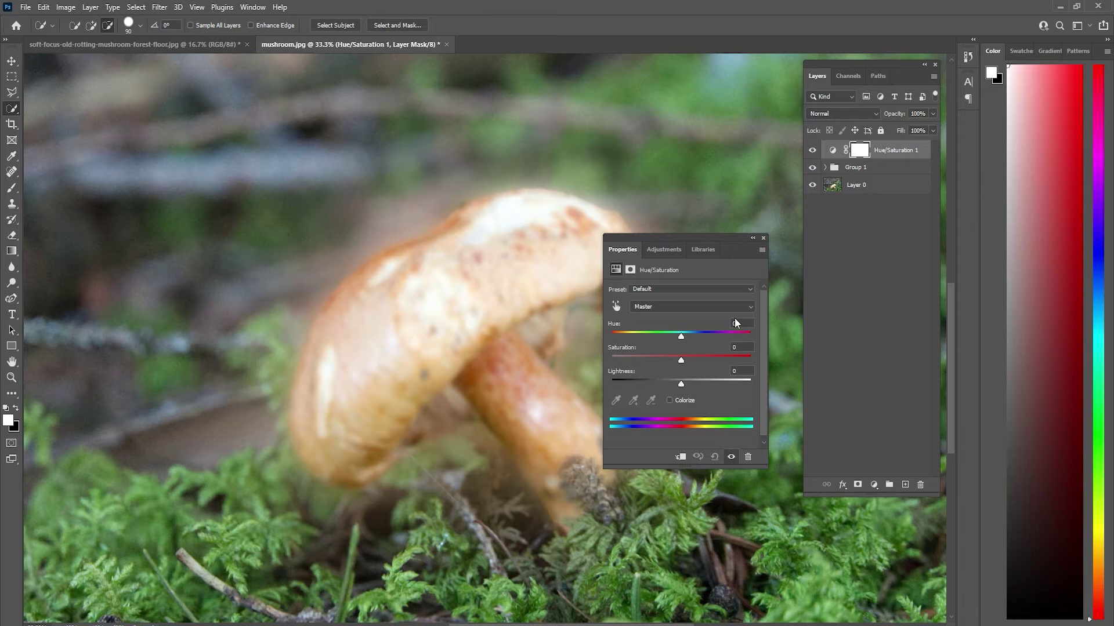
{"action": "left_click", "coordinate": [671, 400]}
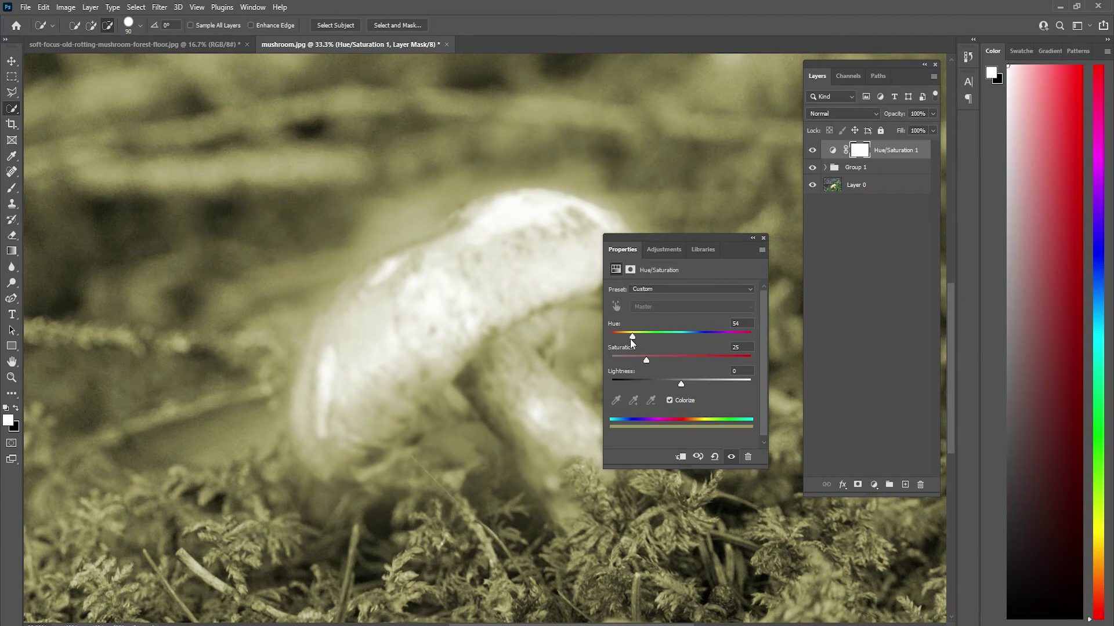
{"action": "left_click_drag", "start_coordinate": [632, 337], "coordinate": [627, 335]}
{"action": "left_click_drag", "start_coordinate": [660, 357], "coordinate": [673, 357]}
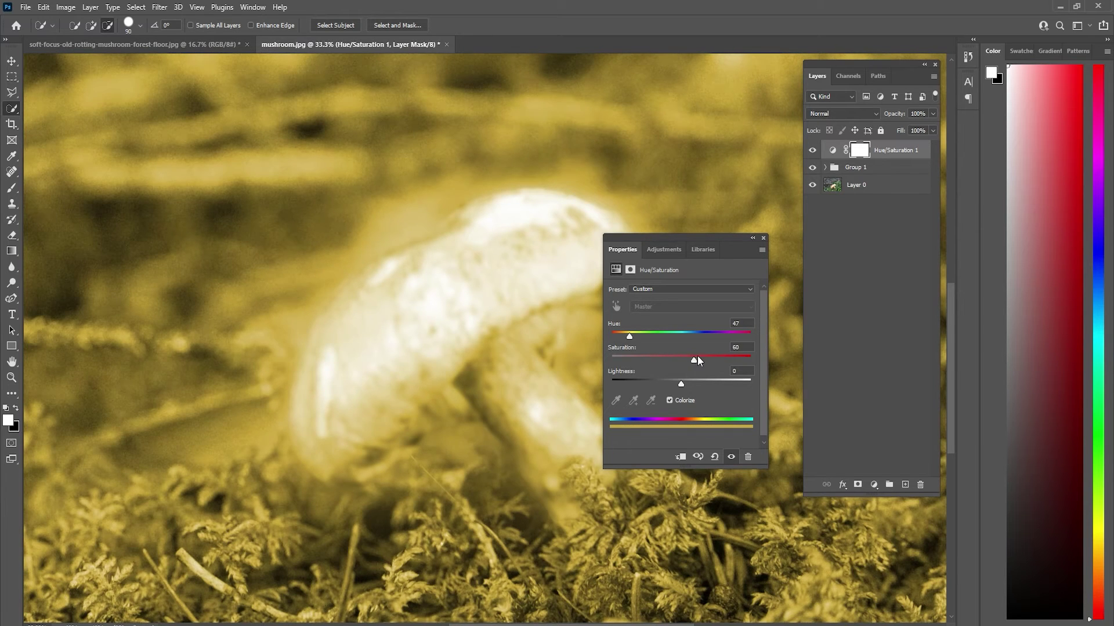
{"action": "mouse_move", "coordinate": [695, 360]}
{"action": "left_mouse_down"}
{"action": "mouse_move", "coordinate": [666, 384]}
{"action": "mouse_move", "coordinate": [689, 381]}
{"action": "left_mouse_up"}
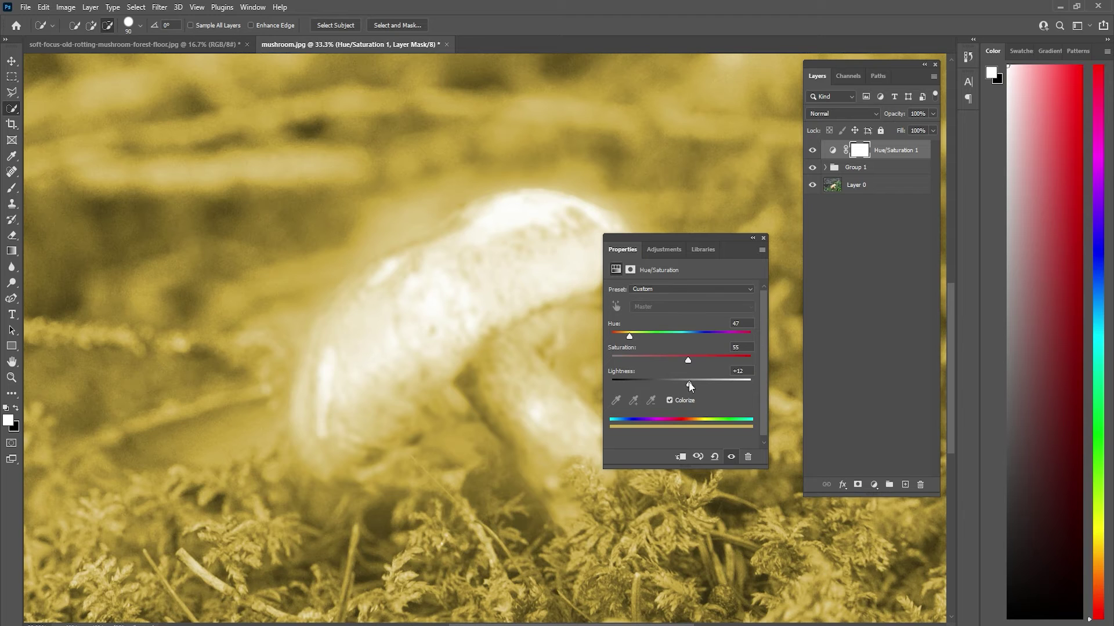
{"action": "left_click", "coordinate": [680, 458]}
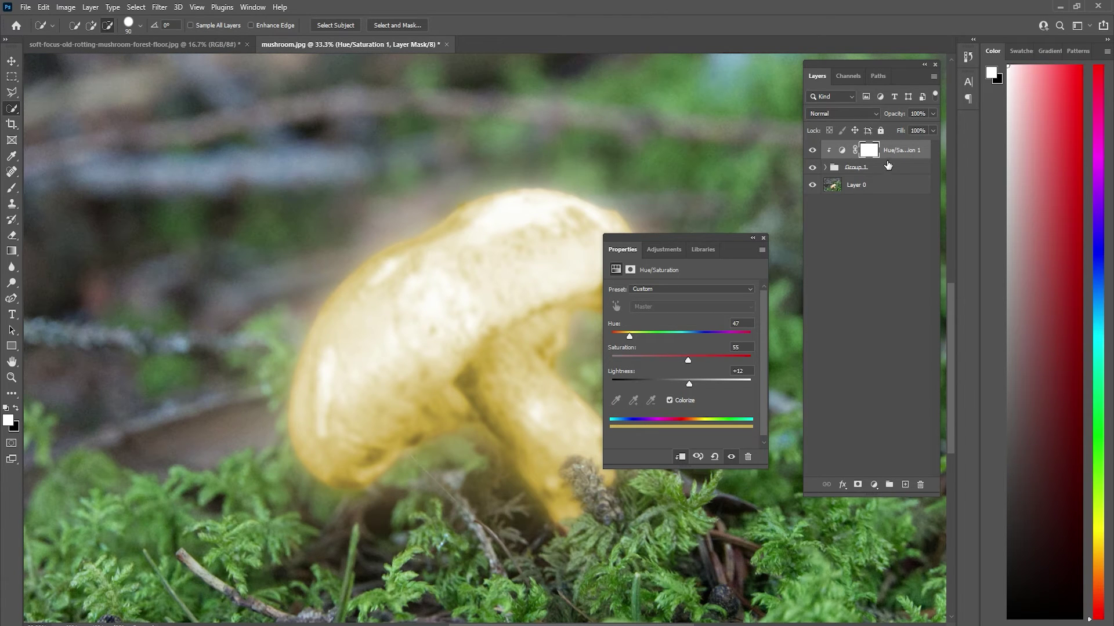
{"action": "left_click", "coordinate": [871, 235]}
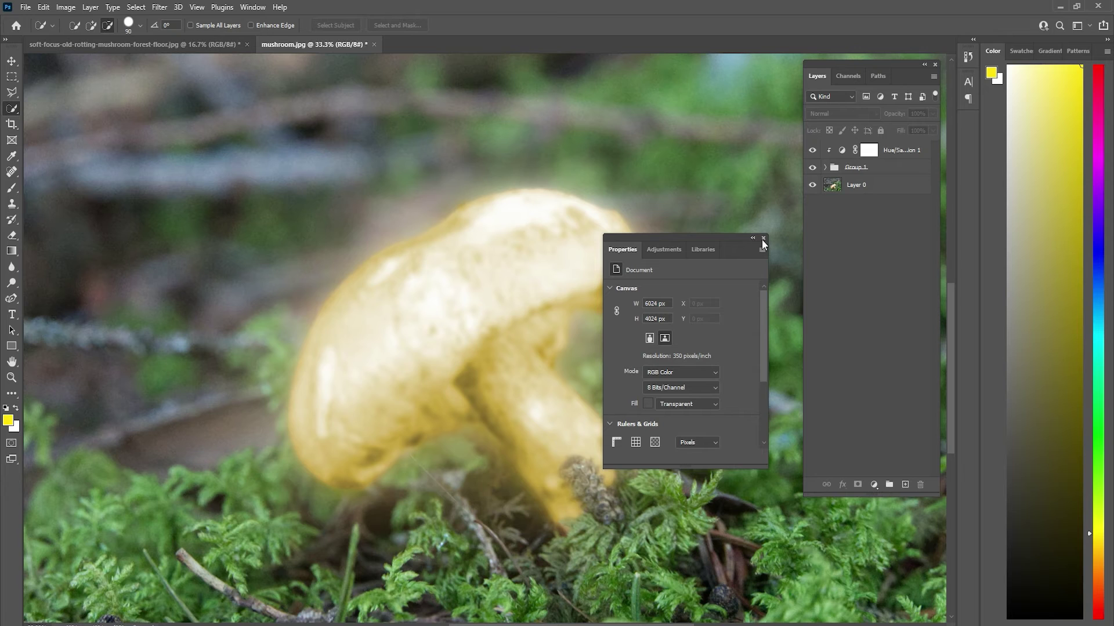
{"action": "left_click", "coordinate": [763, 239]}
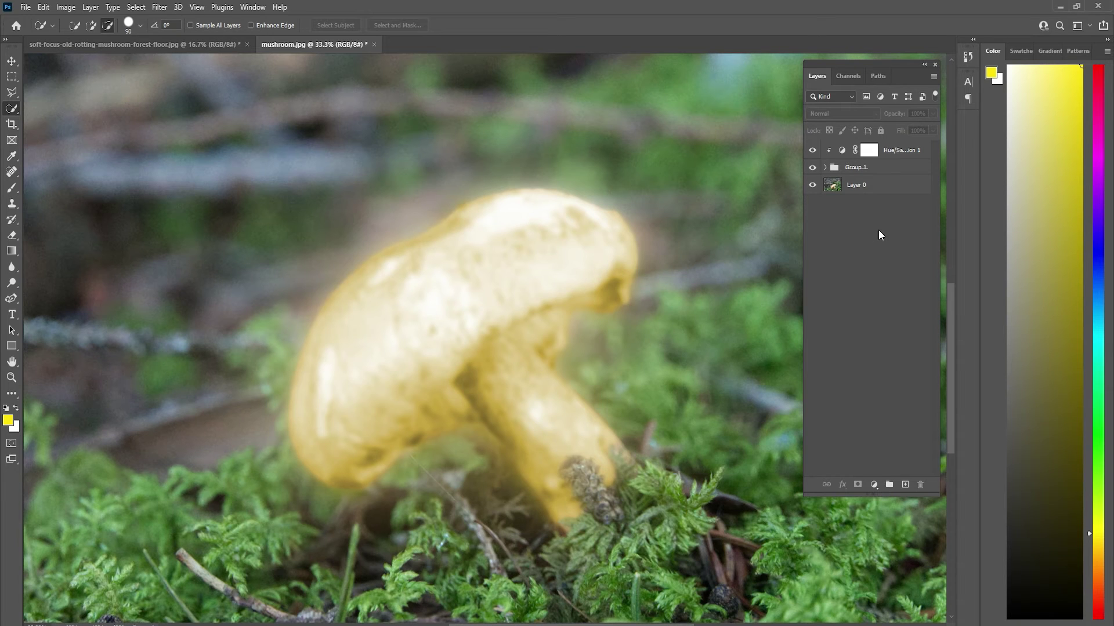
Add an Exposure adjustment above Layer 0 with Exposure about -3.67 and Gamma 0.82
{"action": "left_click", "coordinate": [867, 184]}
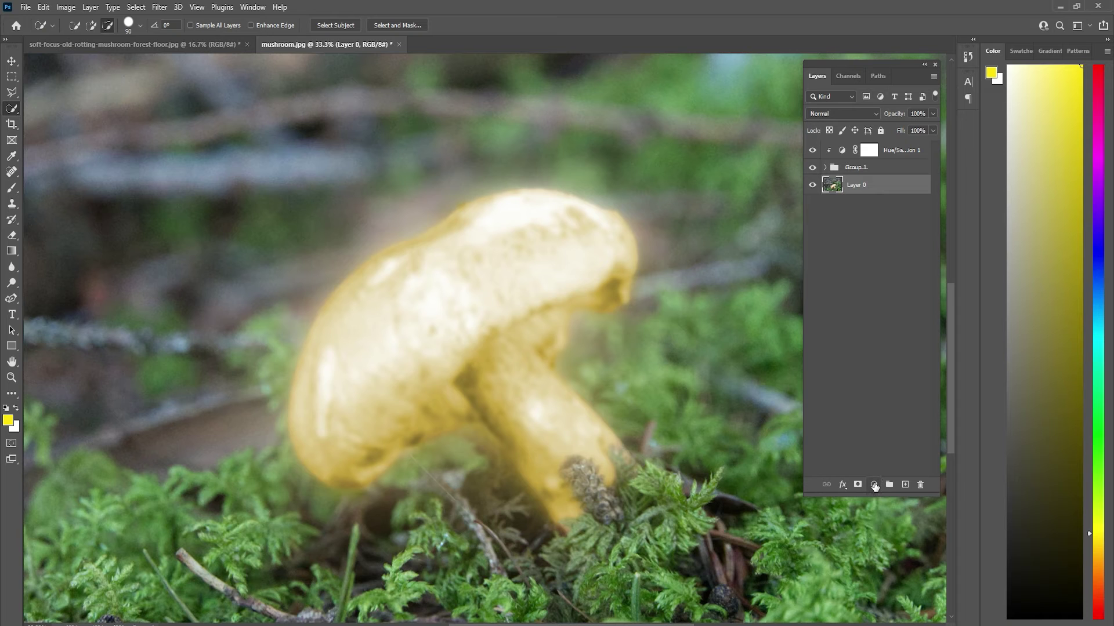
{"action": "left_click", "coordinate": [875, 485]}
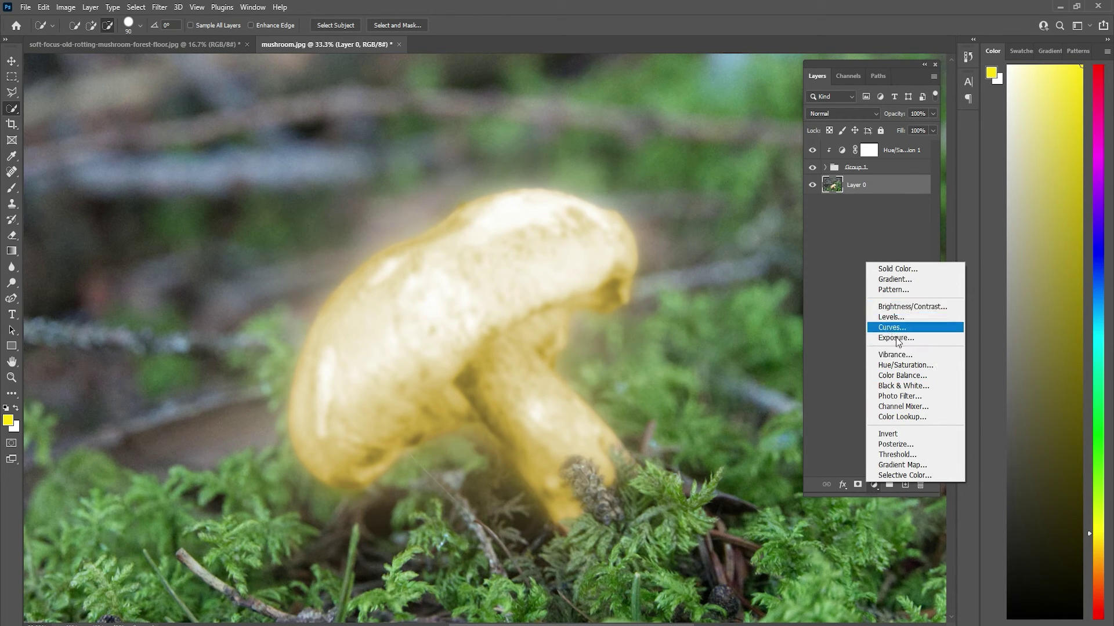
{"action": "left_click", "coordinate": [905, 337]}
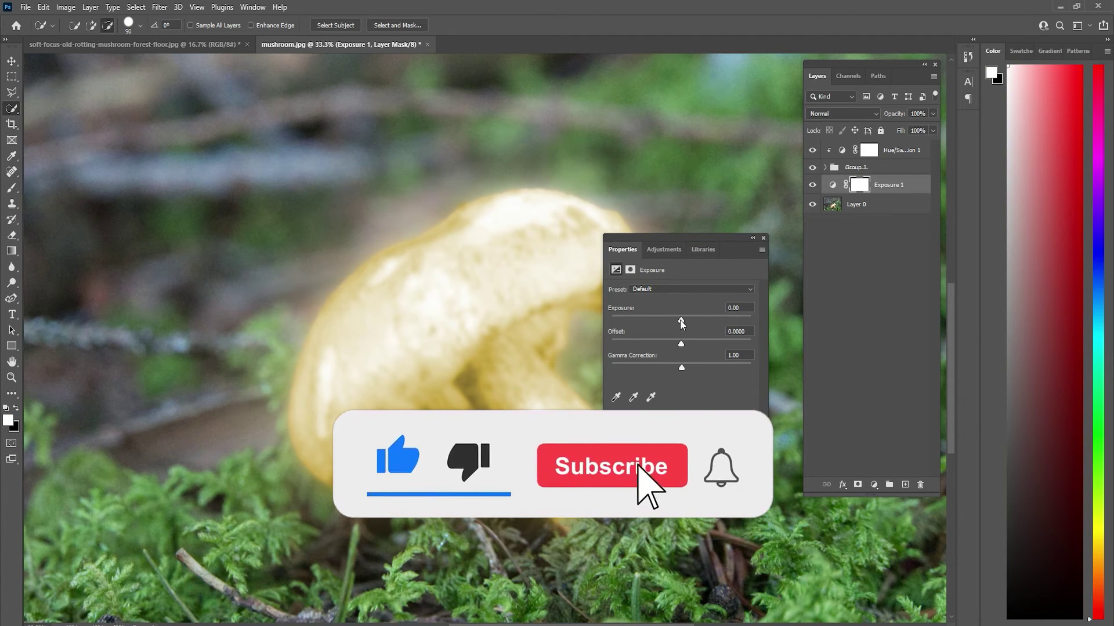
{"action": "left_click_drag", "start_coordinate": [681, 320], "coordinate": [648, 319]}
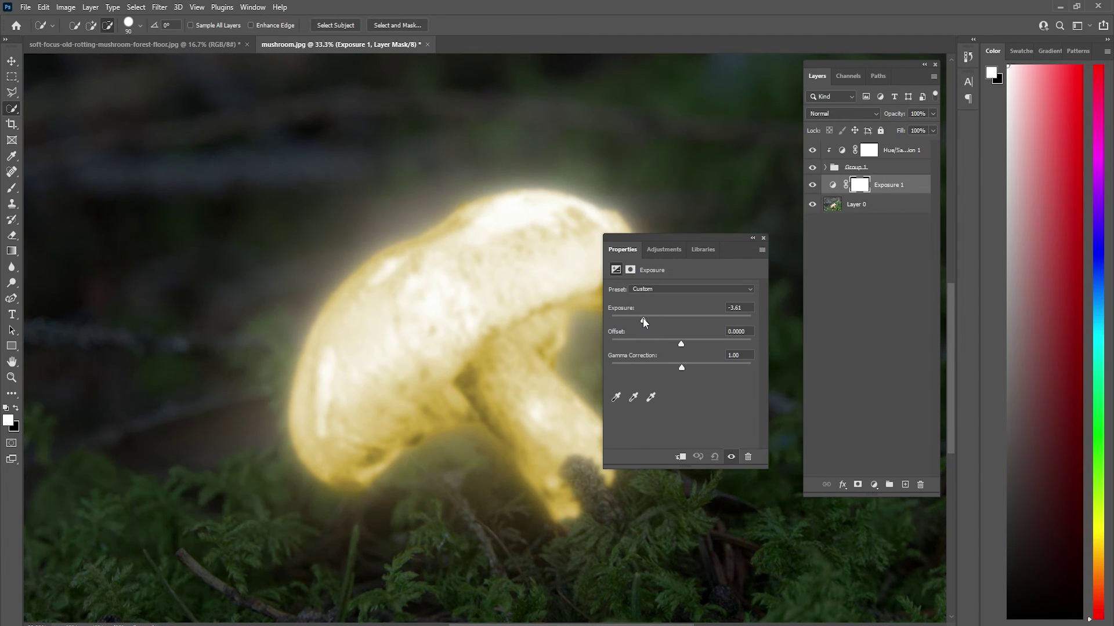
{"action": "left_click_drag", "start_coordinate": [643, 319], "coordinate": [638, 319]}
{"action": "left_click_drag", "start_coordinate": [688, 367], "coordinate": [690, 367]}
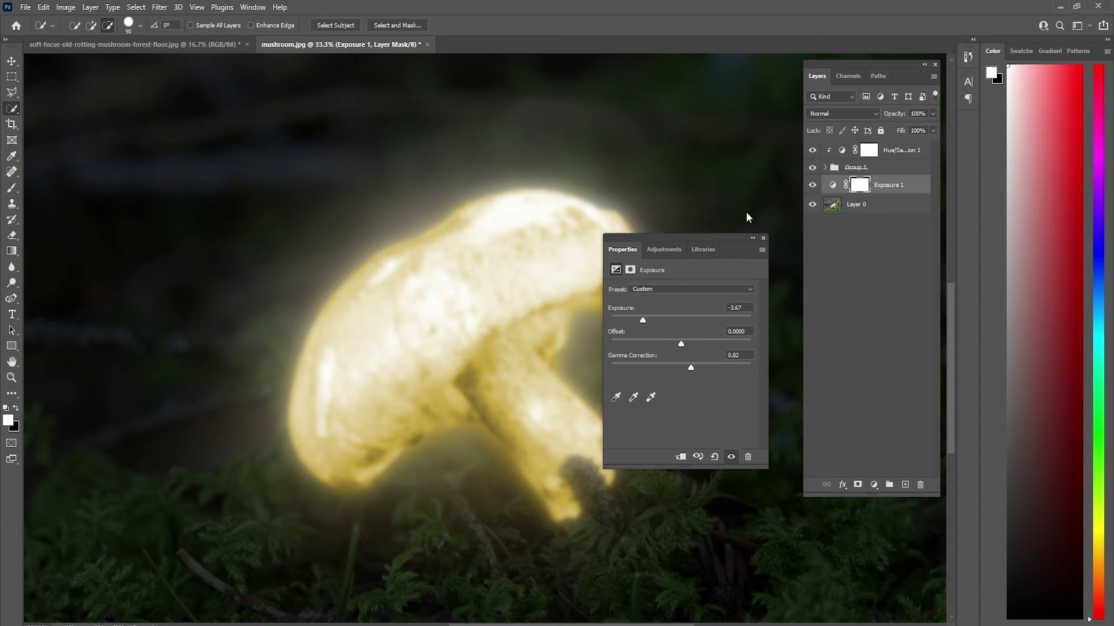
{"action": "left_click", "coordinate": [764, 238]}
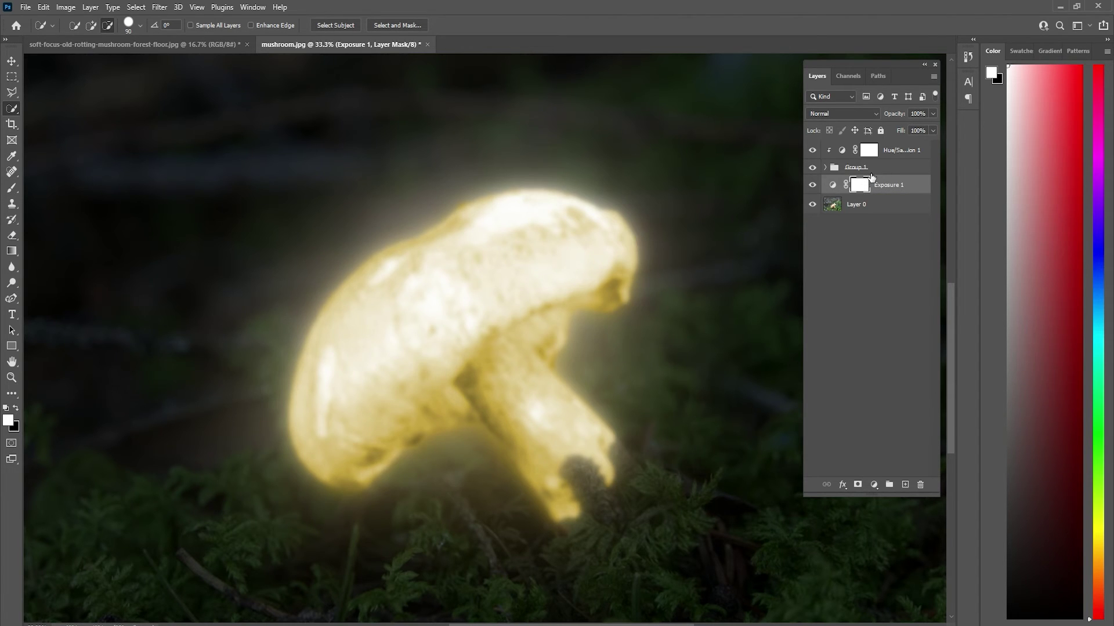
Paint the Exposure mask with a small black brush to lift darkness from the moss around the stem
{"action": "left_click", "coordinate": [14, 187]}
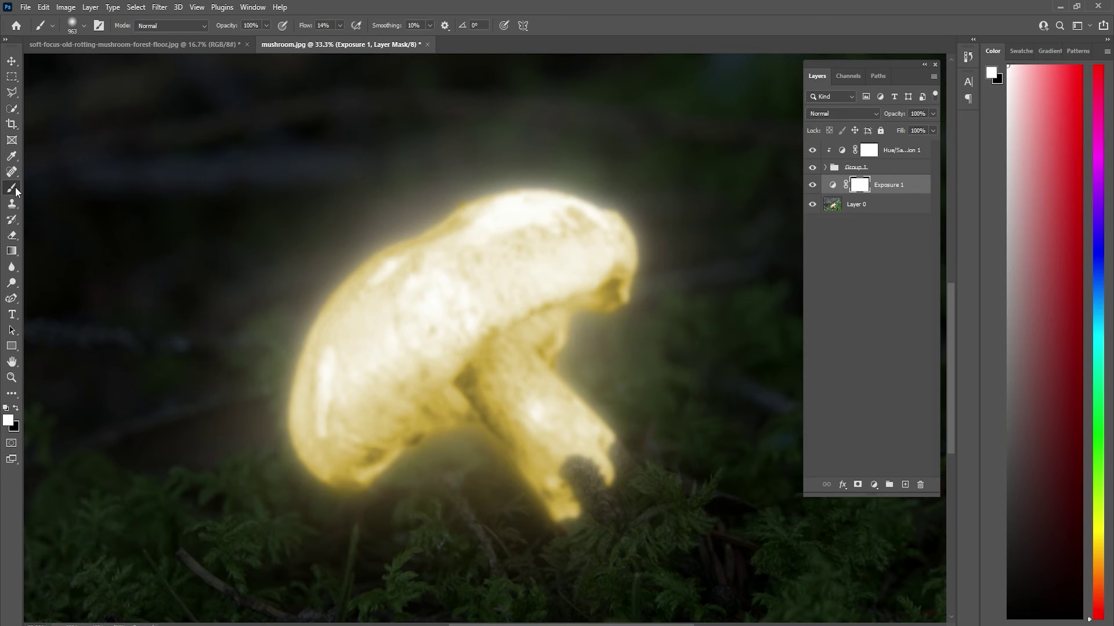
{"action": "left_click", "coordinate": [17, 408]}
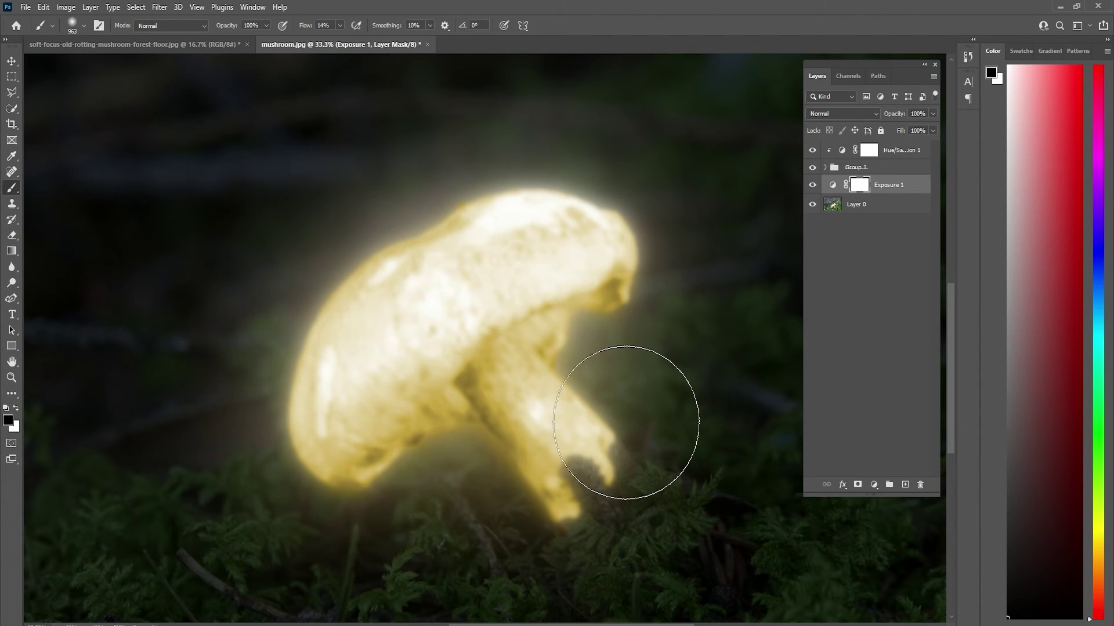
{"action": "left_click_drag", "start_coordinate": [632, 418], "coordinate": [619, 435]}
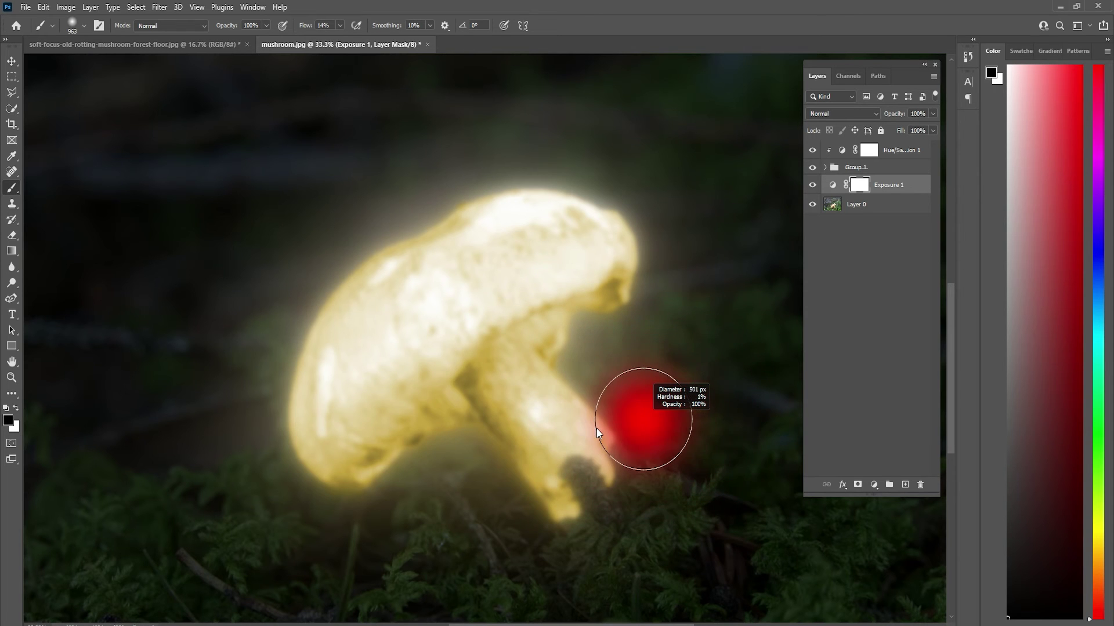
{"action": "key", "text": "ctrl+minus"}
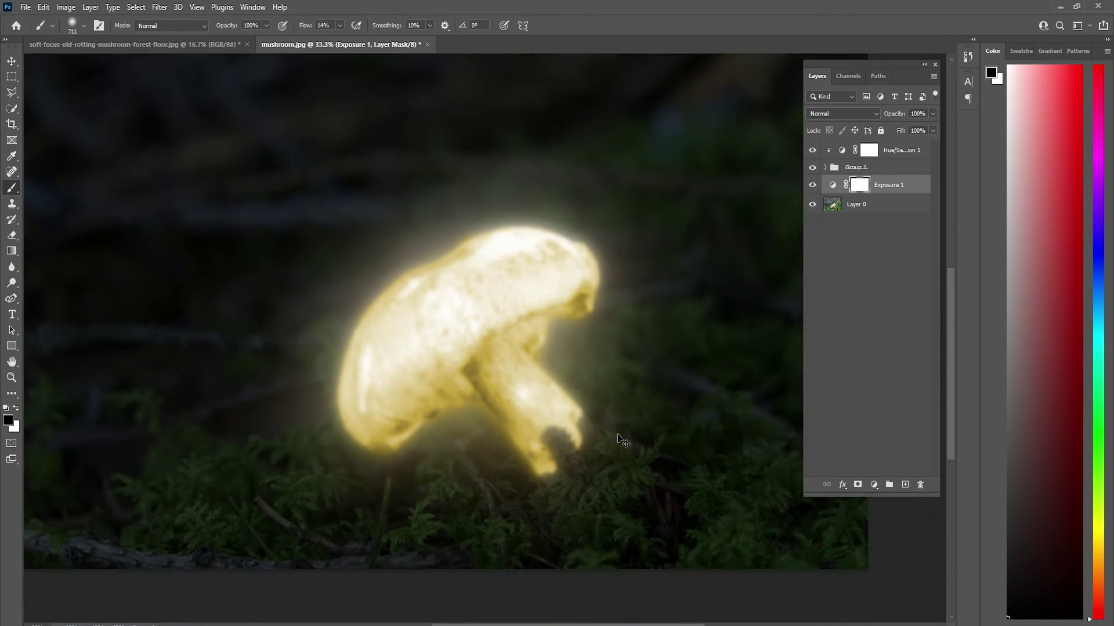
{"action": "key", "text": "ctrl+minus"}
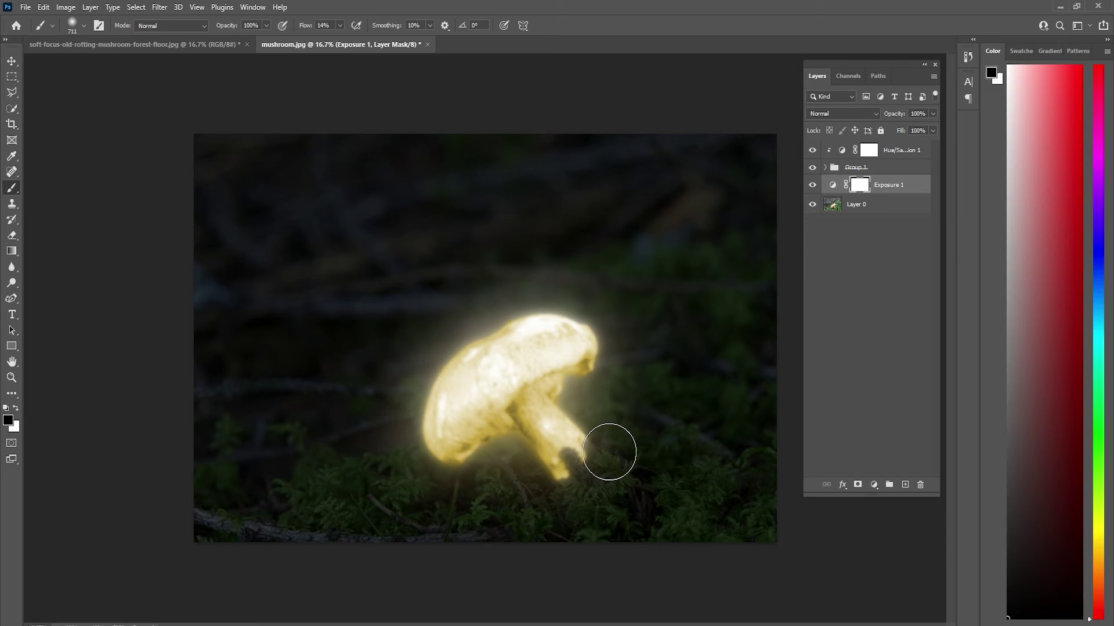
{"action": "mouse_move", "coordinate": [612, 451]}
{"action": "left_mouse_down"}
{"action": "mouse_move", "coordinate": [628, 497]}
{"action": "mouse_move", "coordinate": [524, 496]}
{"action": "mouse_move", "coordinate": [590, 504]}
{"action": "mouse_move", "coordinate": [643, 471]}
{"action": "mouse_move", "coordinate": [676, 522]}
{"action": "mouse_move", "coordinate": [497, 472]}
{"action": "mouse_move", "coordinate": [479, 525]}
{"action": "mouse_move", "coordinate": [522, 504]}
{"action": "mouse_move", "coordinate": [569, 535]}
{"action": "mouse_move", "coordinate": [587, 509]}
{"action": "mouse_move", "coordinate": [517, 534]}
{"action": "mouse_move", "coordinate": [512, 556]}
{"action": "mouse_move", "coordinate": [467, 487]}
{"action": "mouse_move", "coordinate": [597, 548]}
{"action": "mouse_move", "coordinate": [627, 415]}
{"action": "mouse_move", "coordinate": [652, 517]}
{"action": "mouse_move", "coordinate": [657, 502]}
{"action": "mouse_move", "coordinate": [626, 500]}
{"action": "mouse_move", "coordinate": [641, 522]}
{"action": "mouse_move", "coordinate": [559, 447]}
{"action": "mouse_move", "coordinate": [584, 458]}
{"action": "left_mouse_up"}
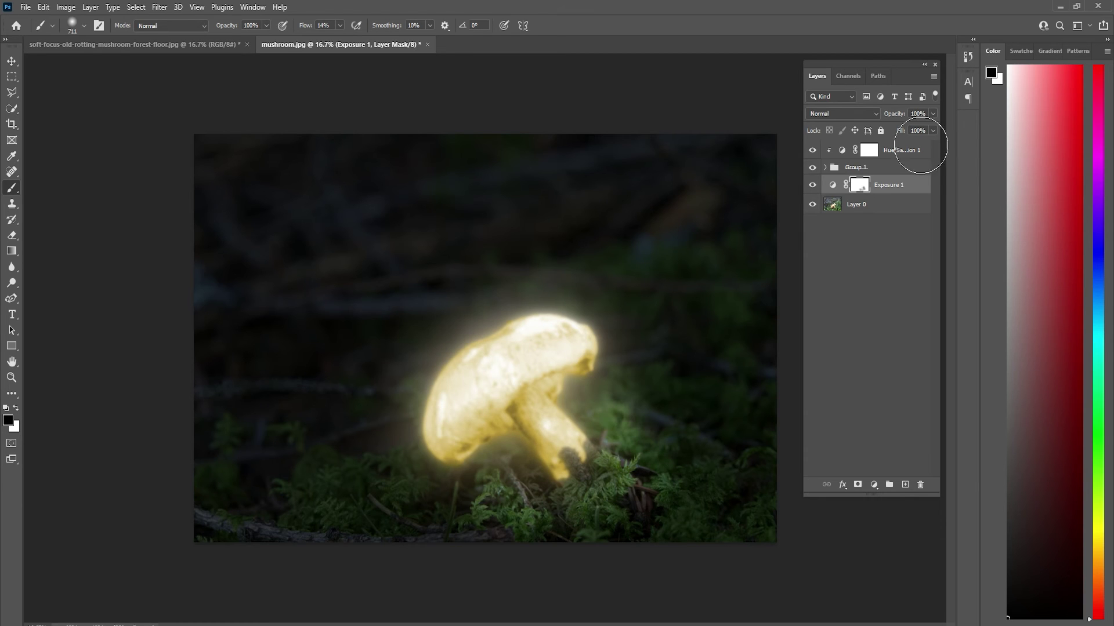
{"action": "left_click", "coordinate": [899, 153]}
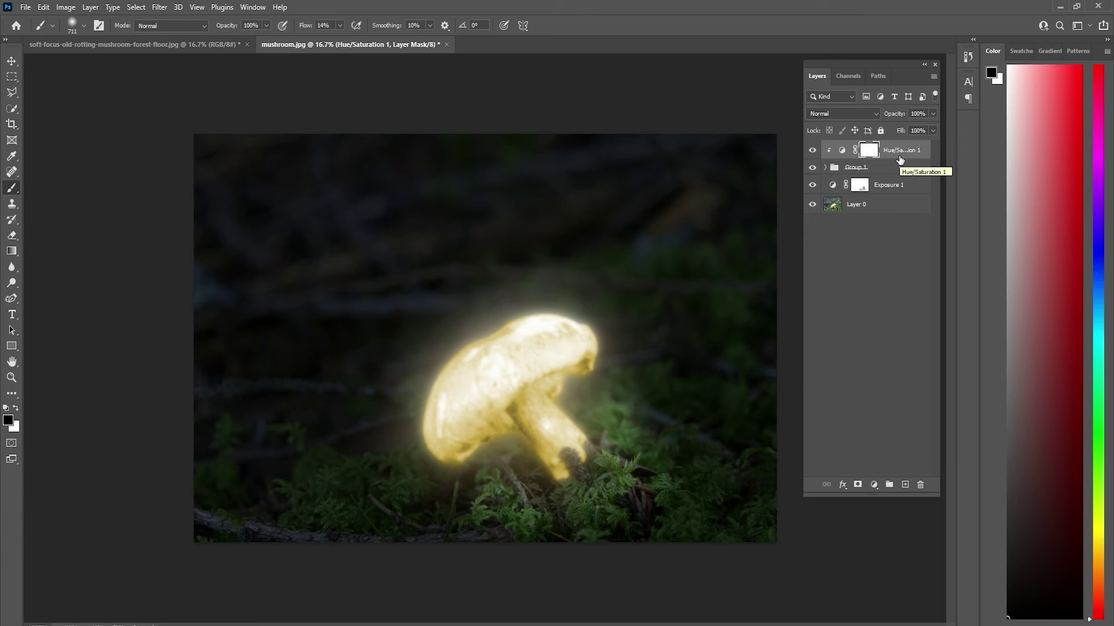
Duplicate Hue/Saturation 1, move the copy just above Exposure 1, and invert its mask to black
{"action": "key", "text": "ctrl+j"}
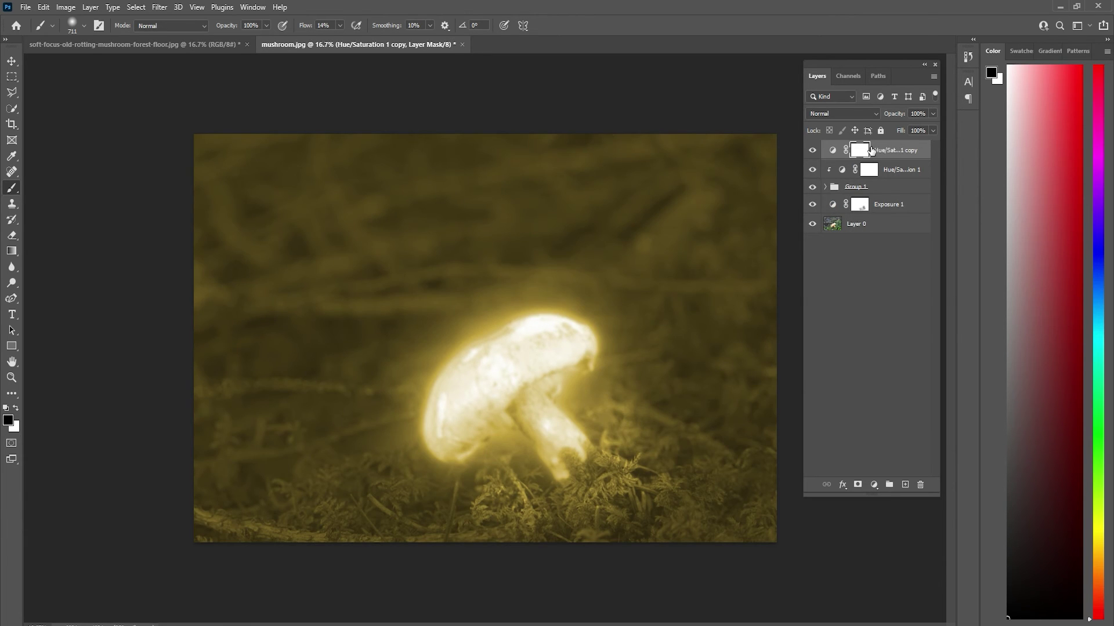
{"action": "left_click_drag", "start_coordinate": [870, 149], "coordinate": [880, 197]}
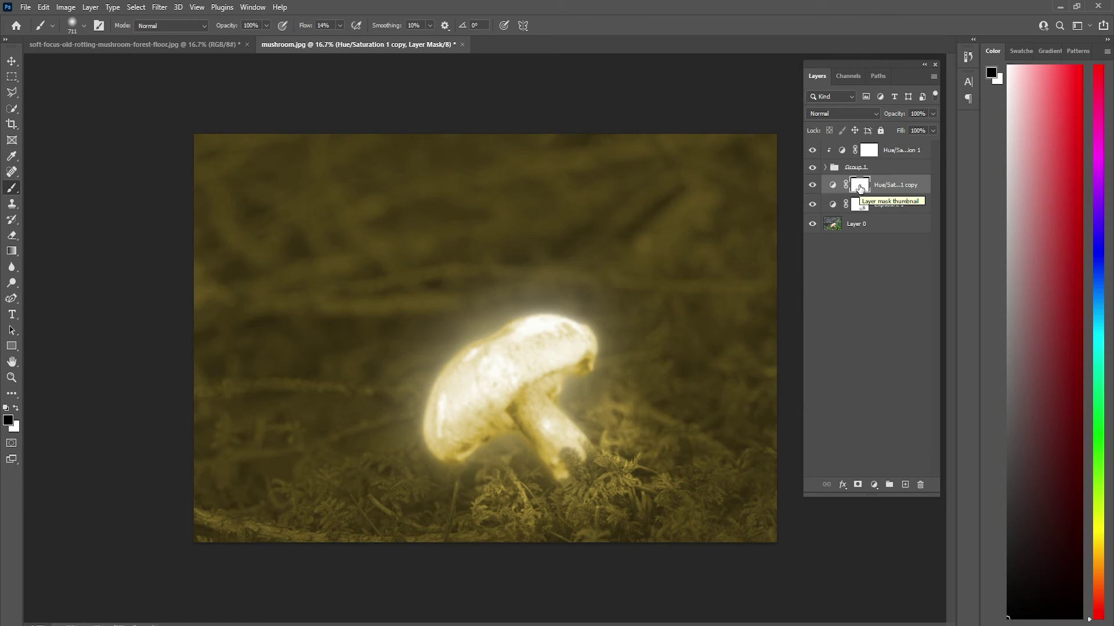
{"action": "key", "text": "ctrl+i"}
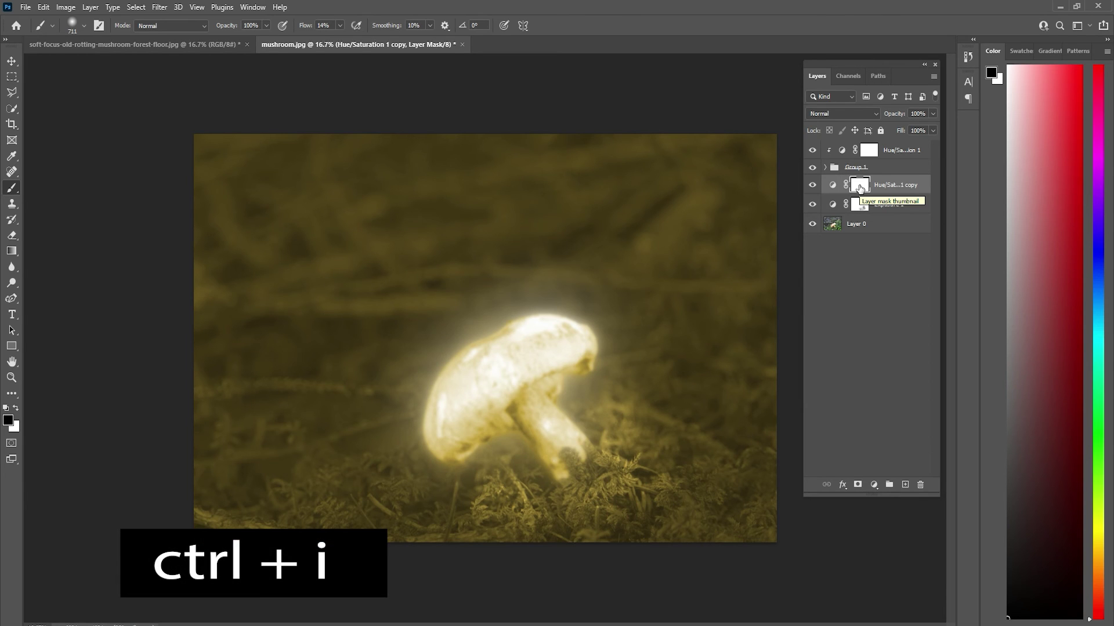
{"action": "key", "text": "ctrl+i"}
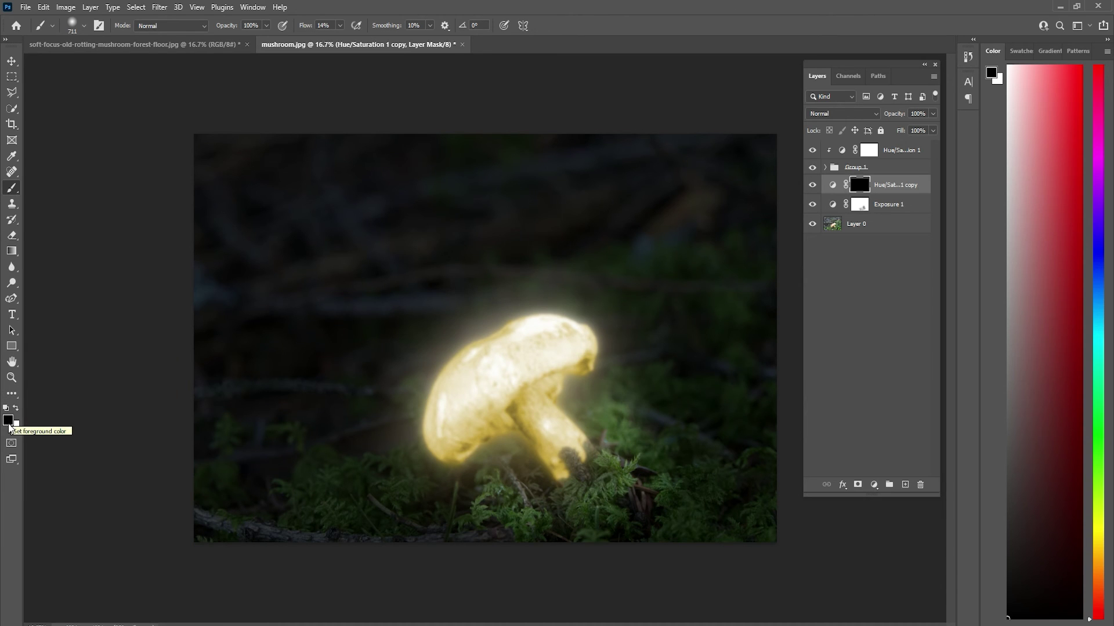
Paint white on the Hue/Saturation copy mask to tint the moss near the stem yellow
{"action": "left_click", "coordinate": [16, 408]}
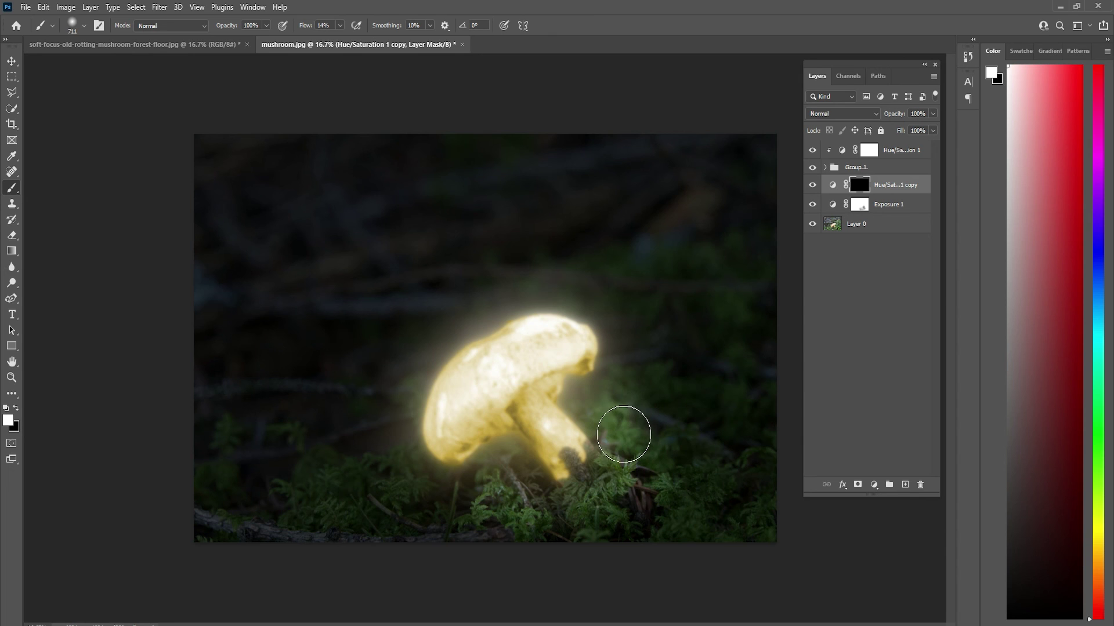
{"action": "left_click_drag", "start_coordinate": [623, 434], "coordinate": [621, 423]}
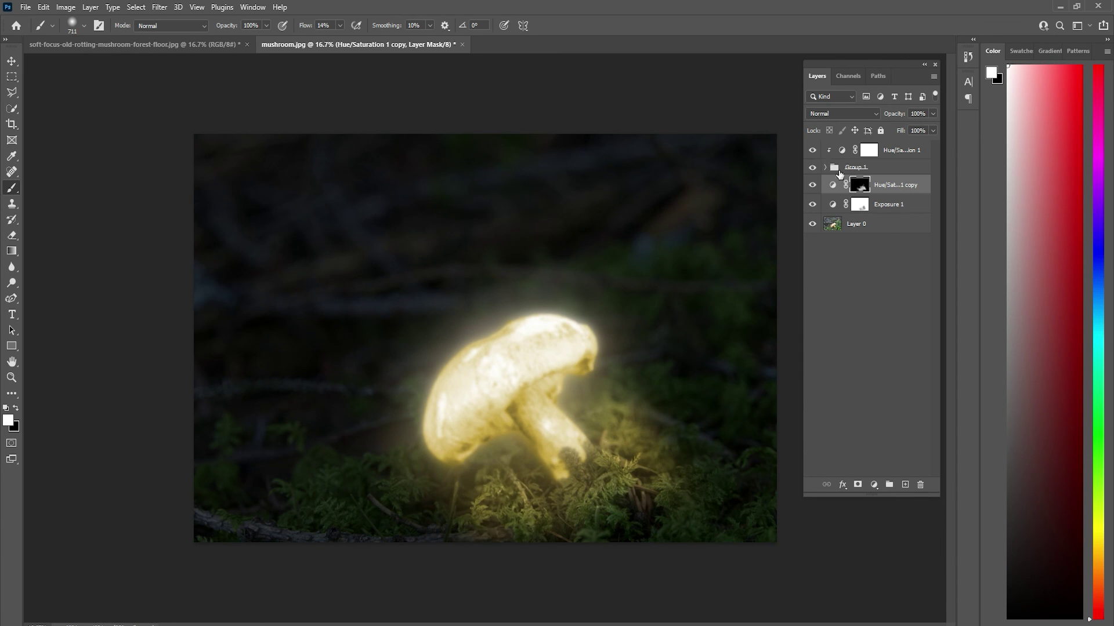
{"action": "left_click", "coordinate": [839, 171], "text": "shift"}
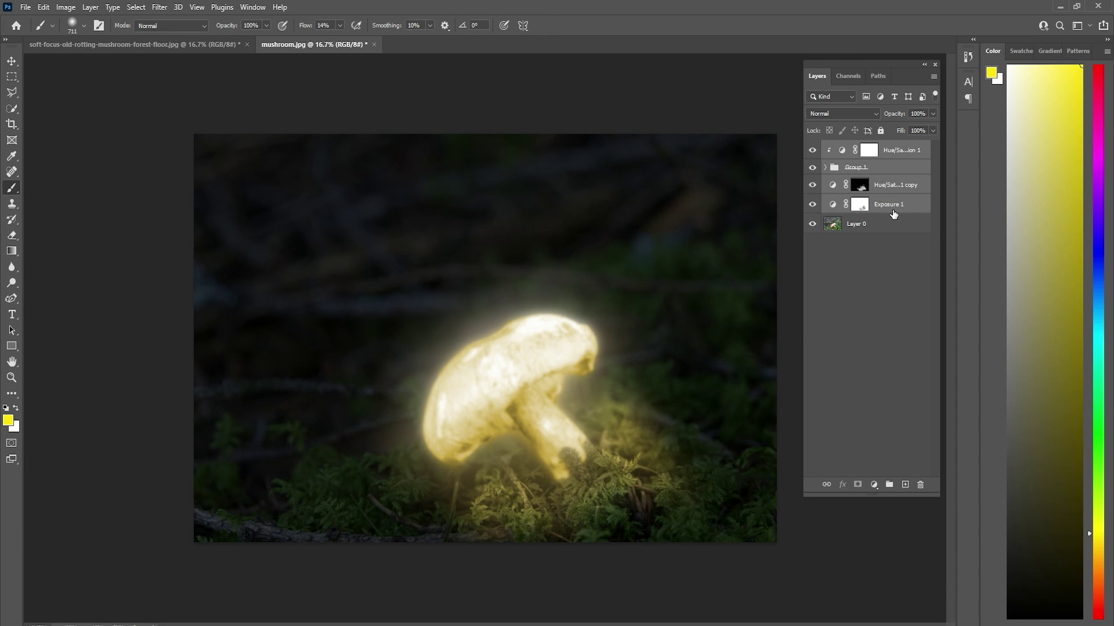
Group the glow layers into Group 2, then hide and show it to compare with the original
{"action": "key", "text": "ctrl+g"}
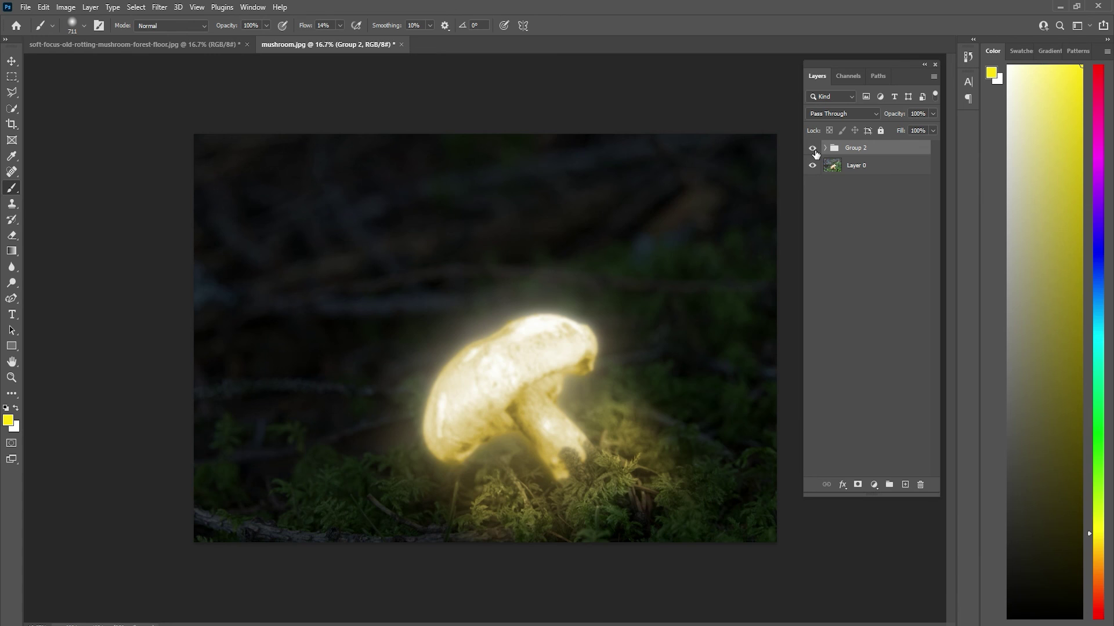
{"action": "left_click", "coordinate": [813, 148]}
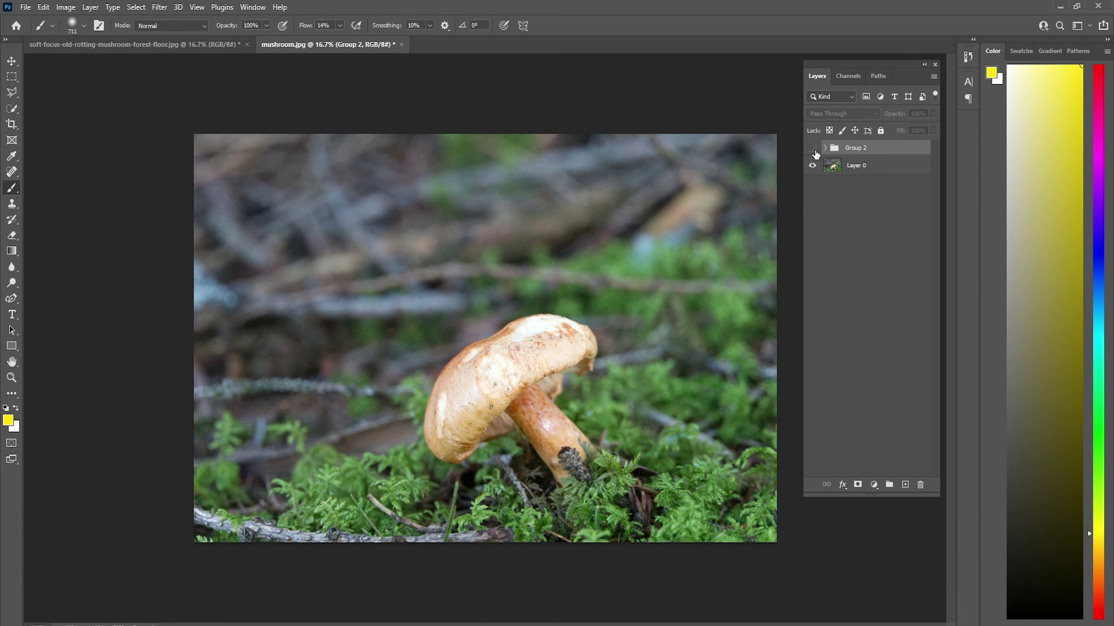
{"action": "left_click", "coordinate": [812, 149]}
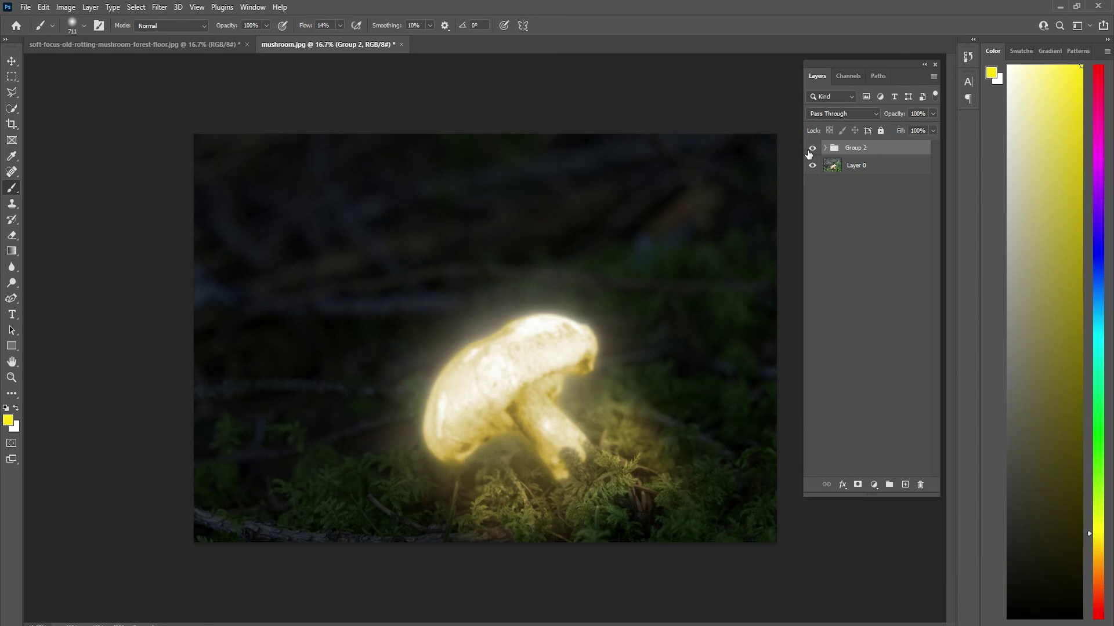